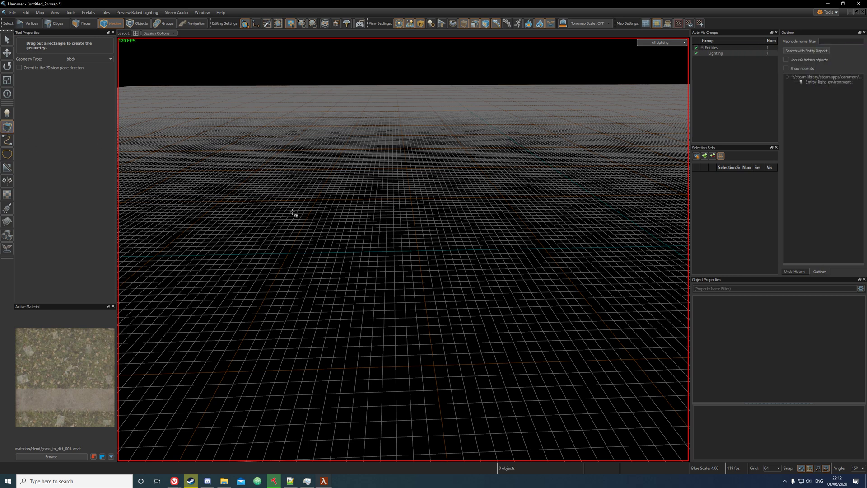
- Create a flat block mesh about 2048 by 2048 units and 64 units high on the grid, and clear the selection
{"action": "left_click_drag", "start_coordinate": [330, 206], "coordinate": [628, 359]}
{"action": "key", "text": "Return"}
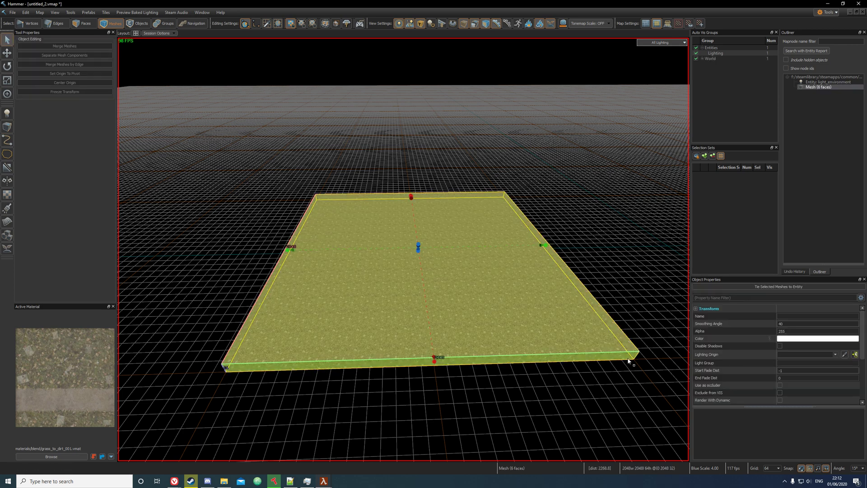
{"action": "left_click", "coordinate": [258, 147]}
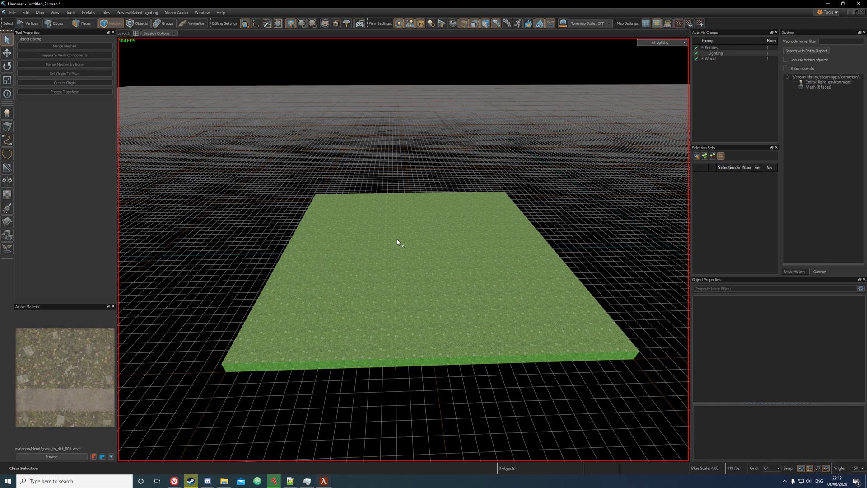
- Switch to face selection, select the block's top face, and increase its subdivision
{"action": "right_click_drag", "start_coordinate": [397, 239], "coordinate": [134, 57]}
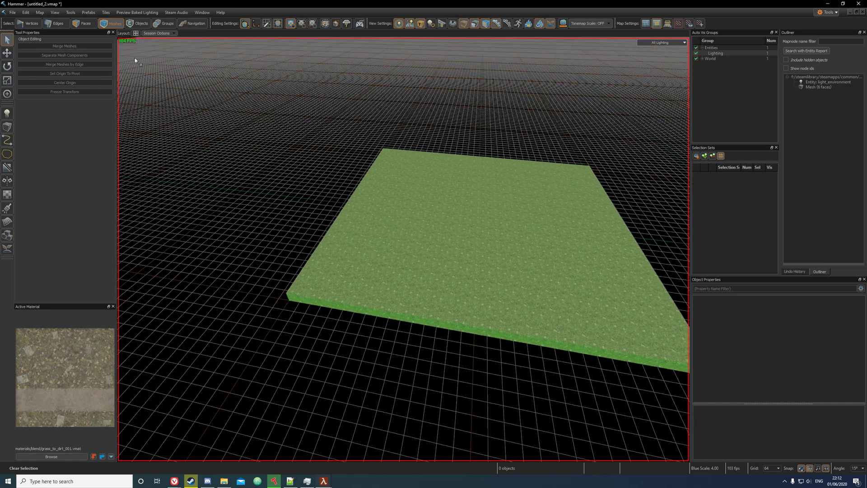
{"action": "left_click", "coordinate": [86, 24]}
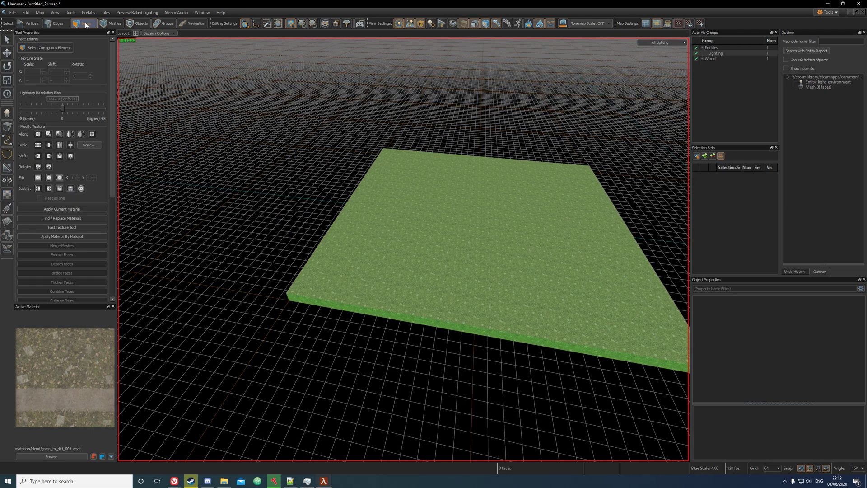
{"action": "right_click_drag", "start_coordinate": [129, 167], "coordinate": [364, 203]}
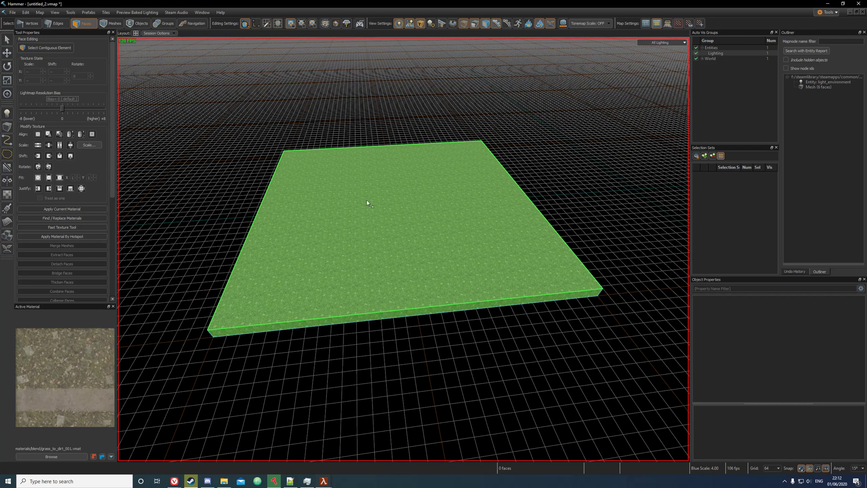
{"action": "left_click", "coordinate": [366, 203]}
{"action": "scroll", "coordinate": [312, 239], "scroll_direction": "up", "scroll_amount": 3}
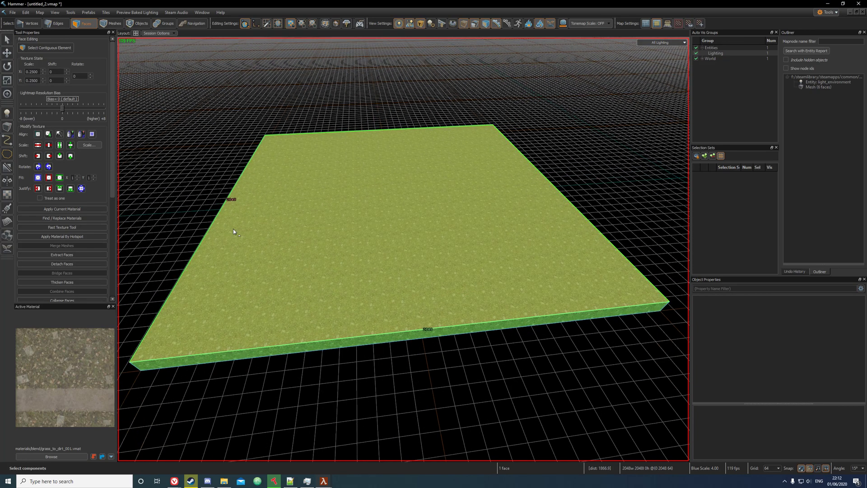
{"action": "left_click_drag", "start_coordinate": [110, 184], "coordinate": [104, 244]}
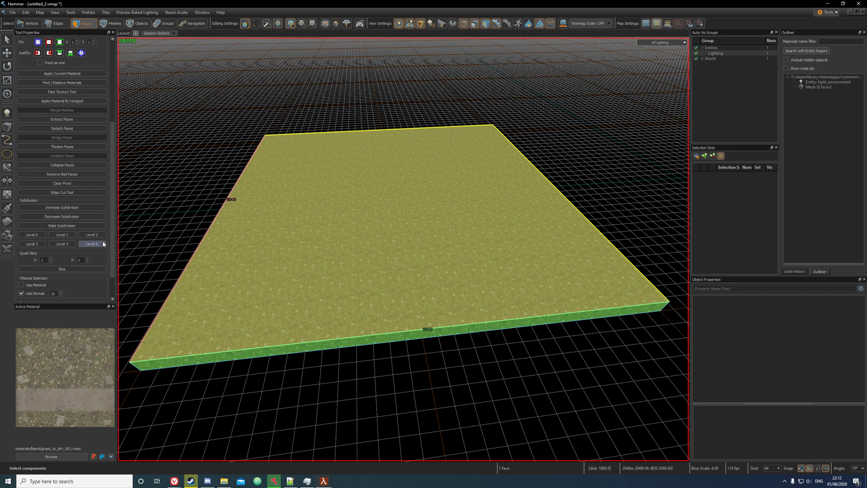
{"action": "left_click", "coordinate": [52, 207]}
{"action": "left_click", "coordinate": [49, 211]}
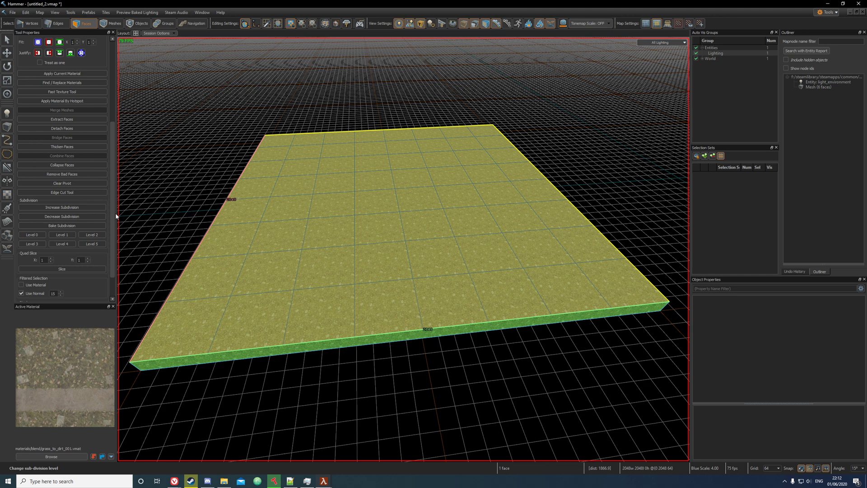
- Raise and lower the top face's subdivision, ending one level finer, and clear the selection
{"action": "left_click", "coordinate": [67, 208]}
{"action": "left_click", "coordinate": [82, 214]}
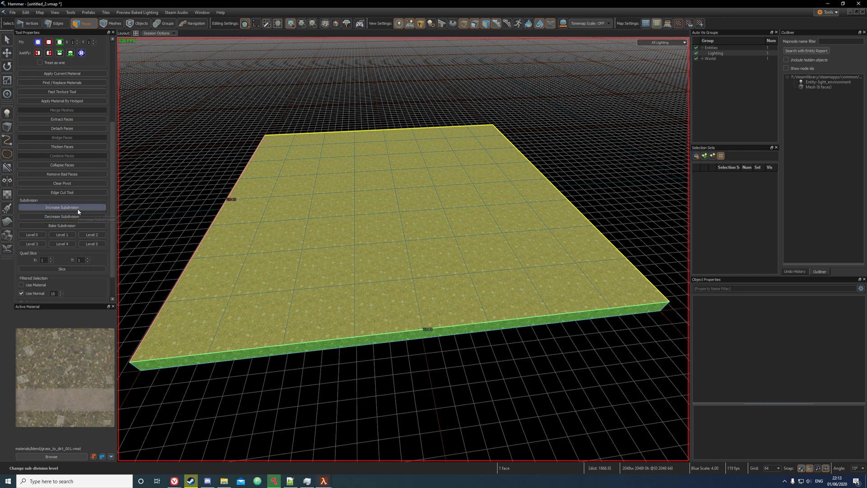
{"action": "left_click", "coordinate": [78, 207]}
{"action": "left_click", "coordinate": [76, 207]}
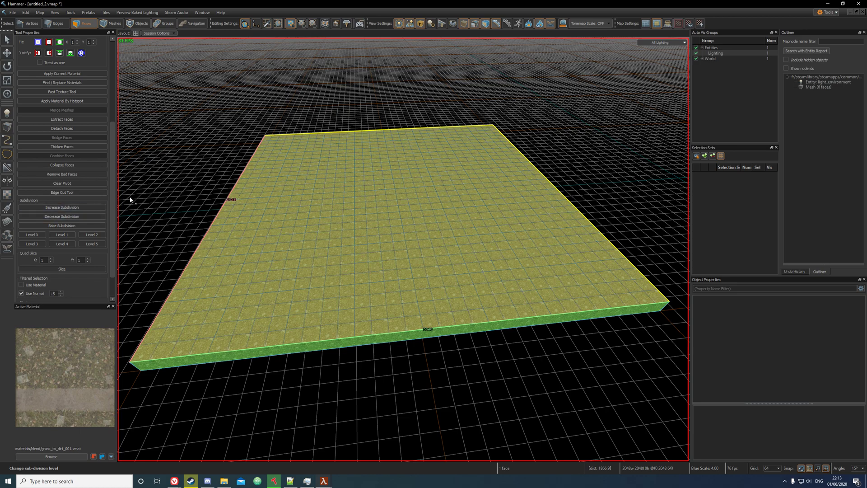
{"action": "left_click", "coordinate": [91, 216]}
{"action": "left_click", "coordinate": [199, 160]}
- Reselect the subdivided top face and activate the Displacement Tool with the Push Pull brush
{"action": "right_click_drag", "start_coordinate": [224, 188], "coordinate": [226, 192]}
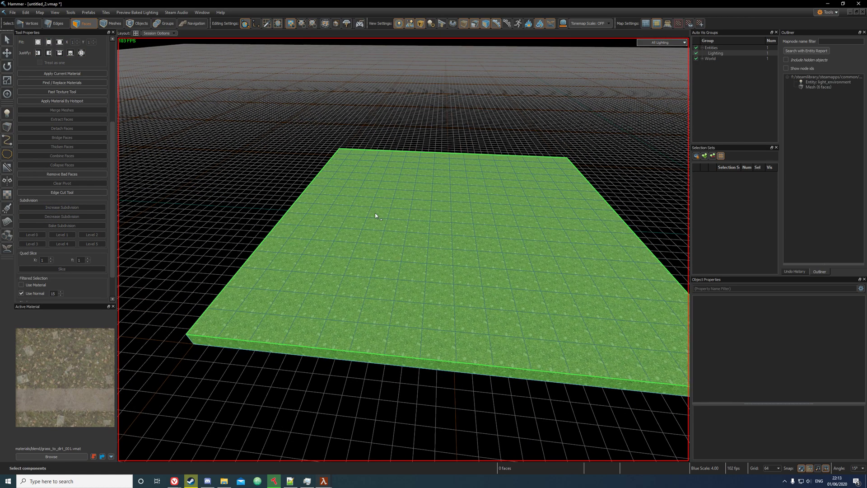
{"action": "left_click", "coordinate": [374, 212]}
{"action": "right_click_drag", "start_coordinate": [376, 213], "coordinate": [397, 231]}
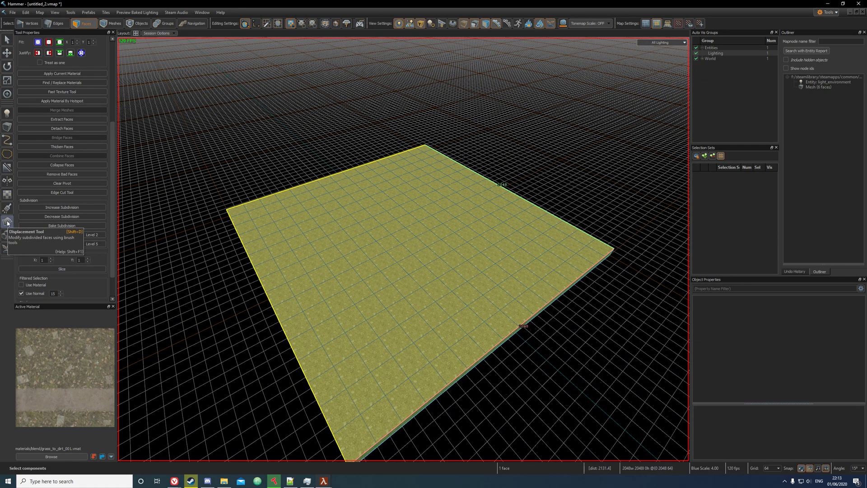
{"action": "left_click", "coordinate": [7, 221]}
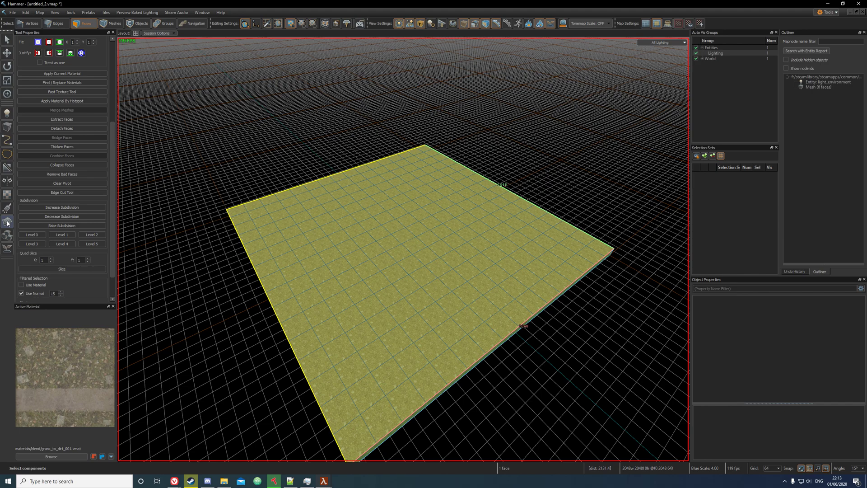
{"action": "middle_click_drag", "start_coordinate": [153, 171], "coordinate": [404, 249]}
{"action": "mouse_move", "coordinate": [403, 249]}
{"action": "right_mouse_down"}
{"action": "mouse_move", "coordinate": [402, 239]}
{"action": "mouse_move", "coordinate": [403, 250]}
{"action": "right_mouse_up"}
{"action": "key", "text": "w"}
{"action": "left_click", "coordinate": [32, 48]}
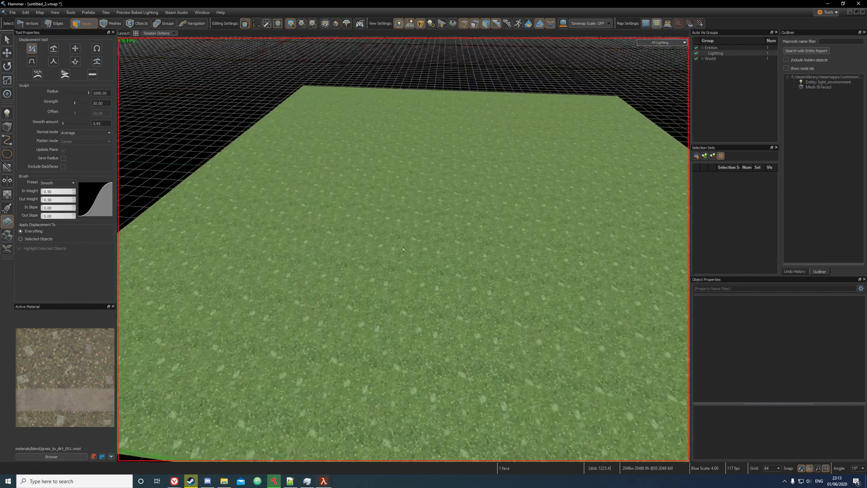
- Try sculpting the ground with the brush radius at 751 and undo the strokes
{"action": "left_click_drag", "start_coordinate": [80, 92], "coordinate": [82, 92]}
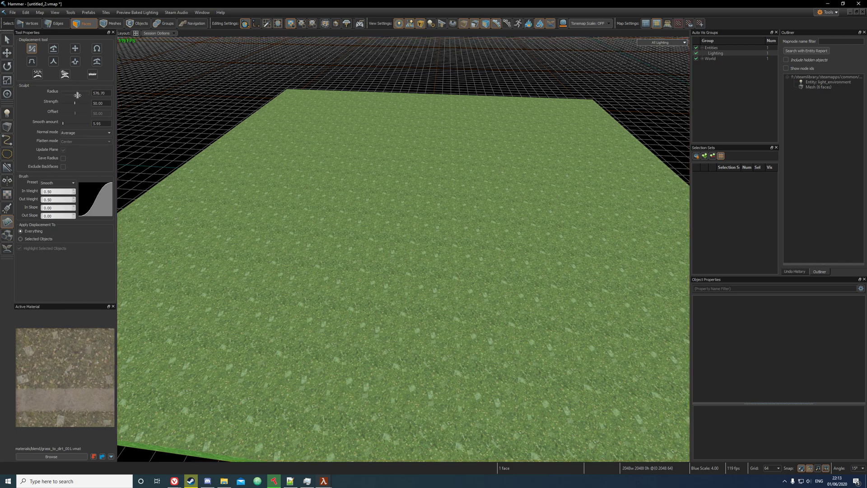
{"action": "left_click_drag", "start_coordinate": [227, 116], "coordinate": [399, 135]}
{"action": "key", "text": "s"}
{"action": "mouse_move", "coordinate": [400, 135]}
{"action": "right_mouse_down"}
{"action": "mouse_move", "coordinate": [499, 267]}
{"action": "mouse_move", "coordinate": [403, 249]}
{"action": "mouse_move", "coordinate": [385, 199]}
{"action": "right_mouse_up"}
{"action": "key", "text": "w"}
{"action": "left_click_drag", "start_coordinate": [385, 199], "coordinate": [397, 209]}
{"action": "mouse_move", "coordinate": [397, 208]}
{"action": "right_mouse_down"}
{"action": "mouse_move", "coordinate": [403, 250]}
{"action": "mouse_move", "coordinate": [397, 209]}
{"action": "right_mouse_up"}
{"action": "left_click_drag", "start_coordinate": [397, 209], "coordinate": [361, 192]}
{"action": "key", "text": "ctrl+z"}
{"action": "key", "text": "ctrl+z"}
{"action": "key", "text": "ctrl+z"}
- Search the materials for "grass" and make soil_2_grassleaves.vmat the active material
{"action": "mouse_move", "coordinate": [389, 199]}
{"action": "right_mouse_down"}
{"action": "mouse_move", "coordinate": [403, 249]}
{"action": "mouse_move", "coordinate": [389, 198]}
{"action": "right_mouse_up"}
{"action": "key", "text": "w"}
{"action": "left_click", "coordinate": [58, 455]}
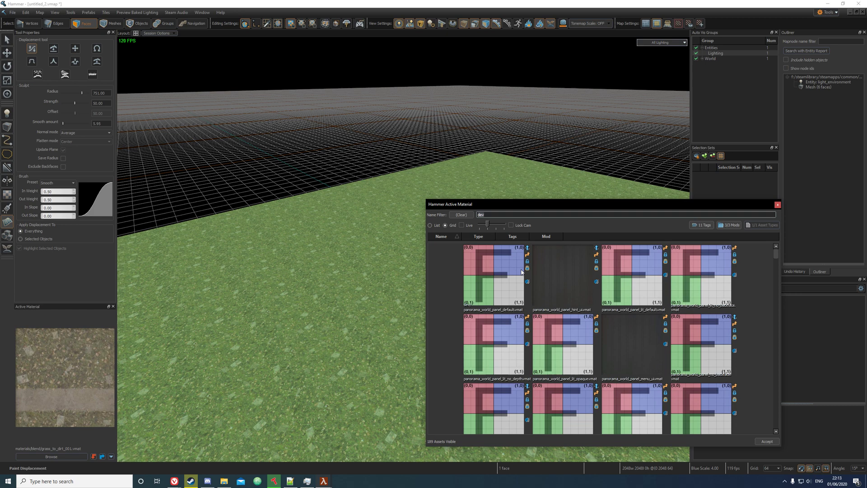
{"action": "type", "text": "grass"}
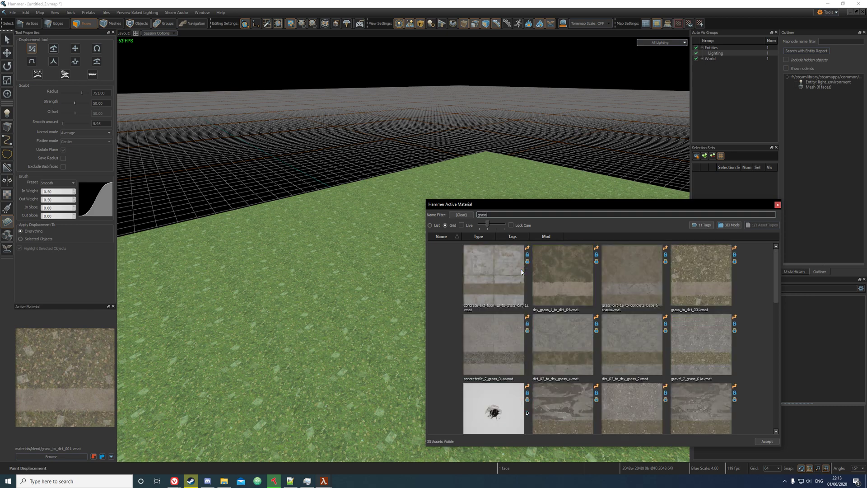
{"action": "scroll", "coordinate": [630, 346], "scroll_direction": "down", "scroll_amount": 3}
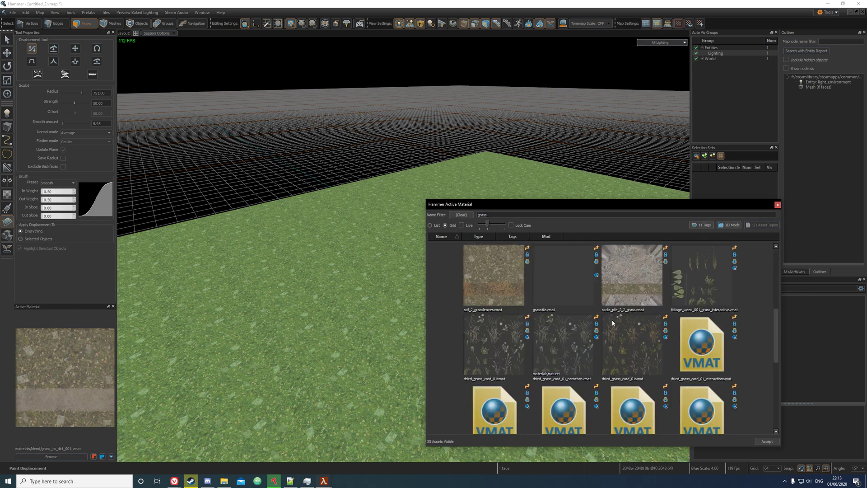
{"action": "double_click", "coordinate": [511, 363]}
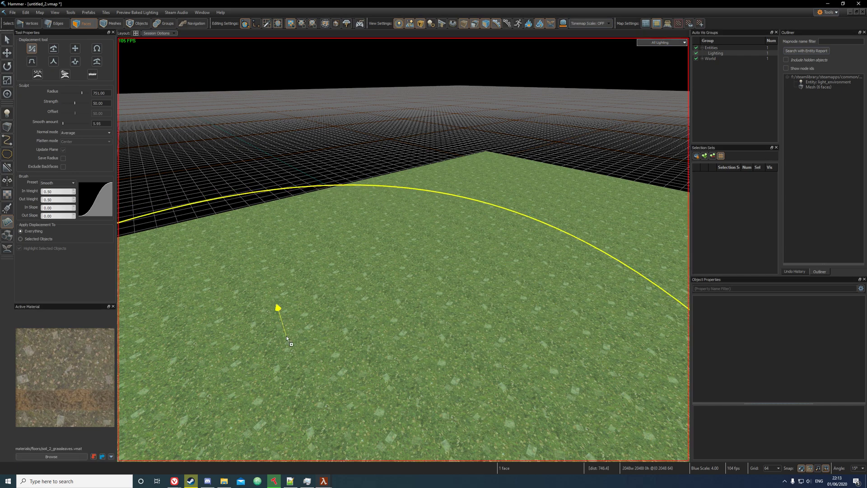
- Return to face selection, reselect the block's top face, and reactivate the Displacement Tool
{"action": "left_click", "coordinate": [86, 25]}
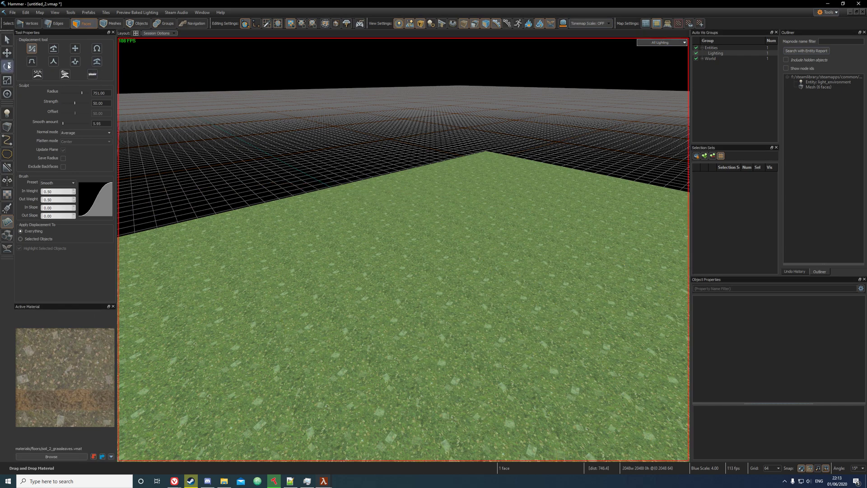
{"action": "left_click", "coordinate": [233, 167]}
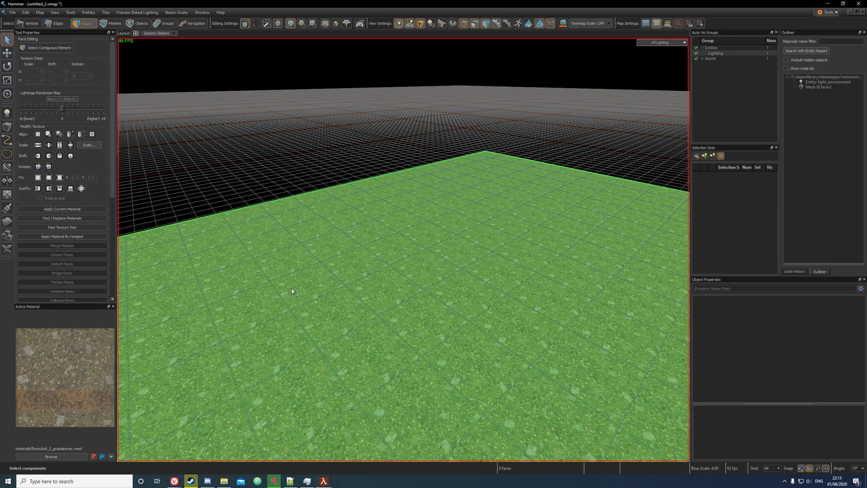
{"action": "left_click", "coordinate": [291, 288]}
{"action": "scroll", "coordinate": [291, 288], "scroll_direction": "down", "scroll_amount": 3}
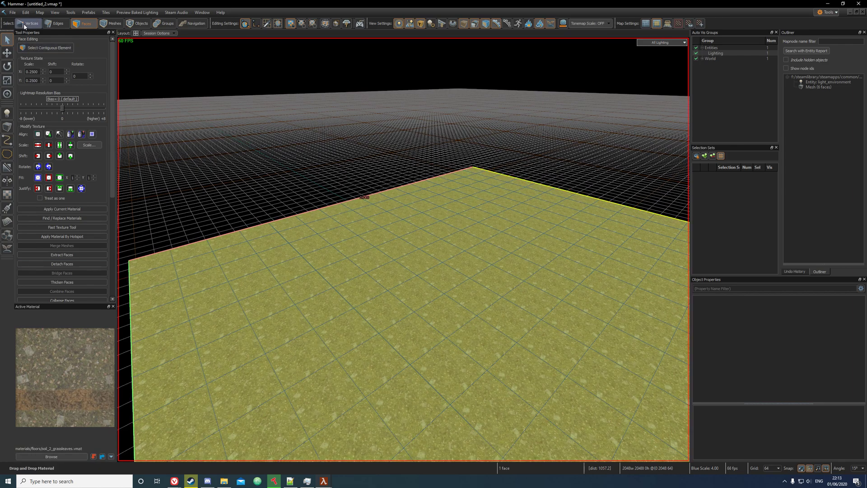
{"action": "left_click", "coordinate": [7, 221]}
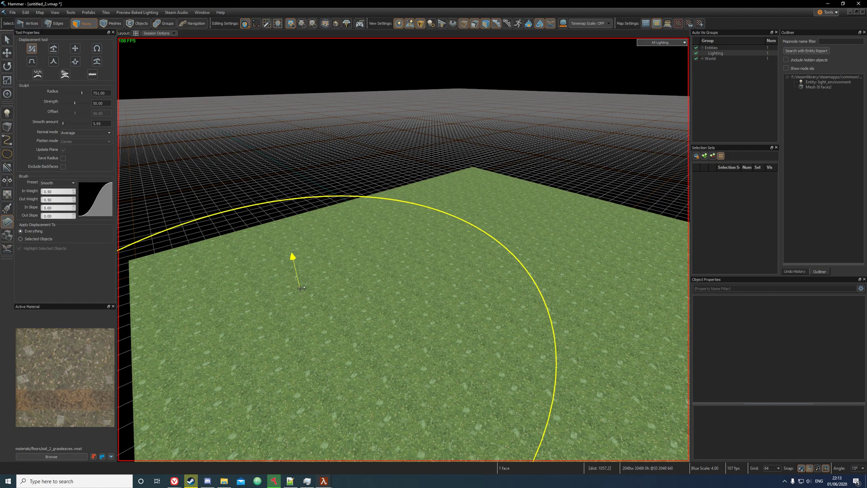
- Set the Push Pull brush radius to 551.8 and sculpt hills across the ground surface
{"action": "mouse_move", "coordinate": [292, 257]}
{"action": "left_mouse_down"}
{"action": "mouse_move", "coordinate": [308, 217]}
{"action": "mouse_move", "coordinate": [353, 254]}
{"action": "left_mouse_up"}
{"action": "key", "text": "ctrl+z"}
{"action": "key", "text": "w"}
{"action": "key", "text": "d"}
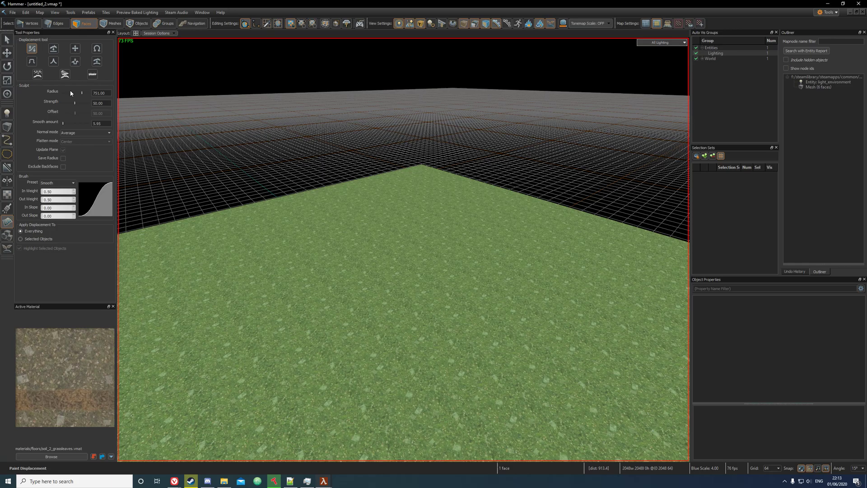
{"action": "left_click_drag", "start_coordinate": [71, 92], "coordinate": [77, 94]}
{"action": "left_click_drag", "start_coordinate": [226, 228], "coordinate": [295, 219]}
{"action": "key", "text": "d"}
{"action": "mouse_move", "coordinate": [295, 219]}
{"action": "right_mouse_down"}
{"action": "mouse_move", "coordinate": [299, 304]}
{"action": "mouse_move", "coordinate": [321, 213]}
{"action": "right_mouse_up"}
{"action": "left_click_drag", "start_coordinate": [320, 213], "coordinate": [352, 249]}
{"action": "mouse_move", "coordinate": [353, 249]}
{"action": "right_mouse_down"}
{"action": "mouse_move", "coordinate": [484, 242]}
{"action": "mouse_move", "coordinate": [464, 253]}
{"action": "mouse_move", "coordinate": [479, 197]}
{"action": "mouse_move", "coordinate": [395, 275]}
{"action": "mouse_move", "coordinate": [659, 215]}
{"action": "mouse_move", "coordinate": [460, 258]}
{"action": "mouse_move", "coordinate": [339, 244]}
{"action": "mouse_move", "coordinate": [415, 347]}
{"action": "mouse_move", "coordinate": [375, 263]}
{"action": "mouse_move", "coordinate": [401, 320]}
{"action": "mouse_move", "coordinate": [190, 329]}
{"action": "mouse_move", "coordinate": [291, 306]}
{"action": "mouse_move", "coordinate": [374, 253]}
{"action": "mouse_move", "coordinate": [246, 294]}
{"action": "mouse_move", "coordinate": [332, 275]}
{"action": "mouse_move", "coordinate": [319, 259]}
{"action": "mouse_move", "coordinate": [335, 280]}
{"action": "right_mouse_up"}
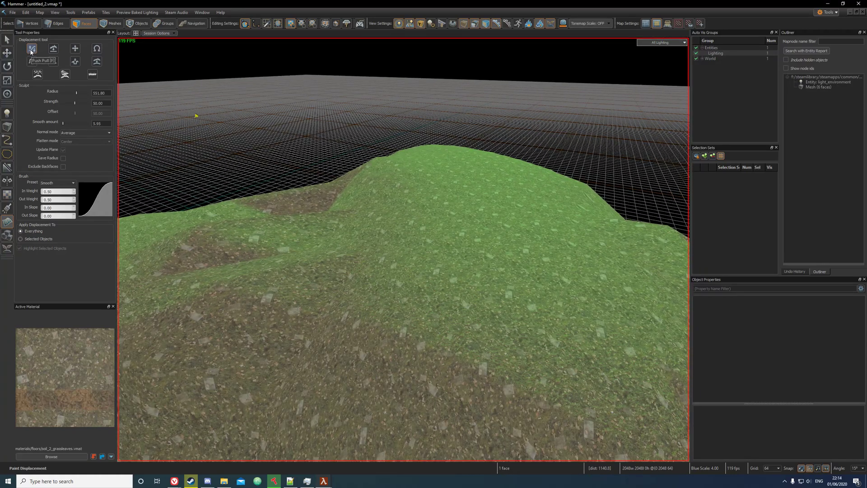
- Smooth the sharp crease and slope between the sculpted hills
{"action": "mouse_move", "coordinate": [306, 191]}
{"action": "right_mouse_down"}
{"action": "mouse_move", "coordinate": [325, 212]}
{"action": "mouse_move", "coordinate": [379, 192]}
{"action": "mouse_move", "coordinate": [381, 235]}
{"action": "mouse_move", "coordinate": [405, 242]}
{"action": "mouse_move", "coordinate": [475, 236]}
{"action": "mouse_move", "coordinate": [555, 177]}
{"action": "mouse_move", "coordinate": [441, 239]}
{"action": "right_mouse_up"}
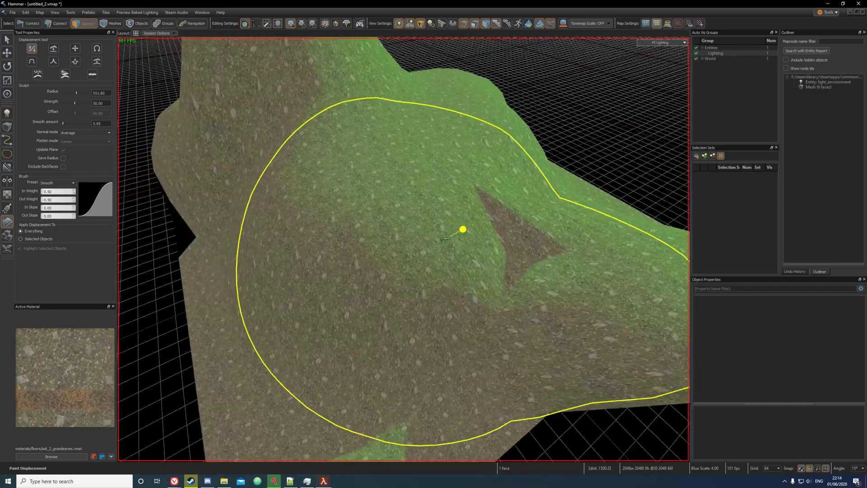
{"action": "mouse_move", "coordinate": [421, 251]}
{"action": "left_mouse_down", "text": "shift"}
{"action": "mouse_move", "coordinate": [270, 182]}
{"action": "mouse_move", "coordinate": [341, 78]}
{"action": "left_mouse_up", "text": "shift"}
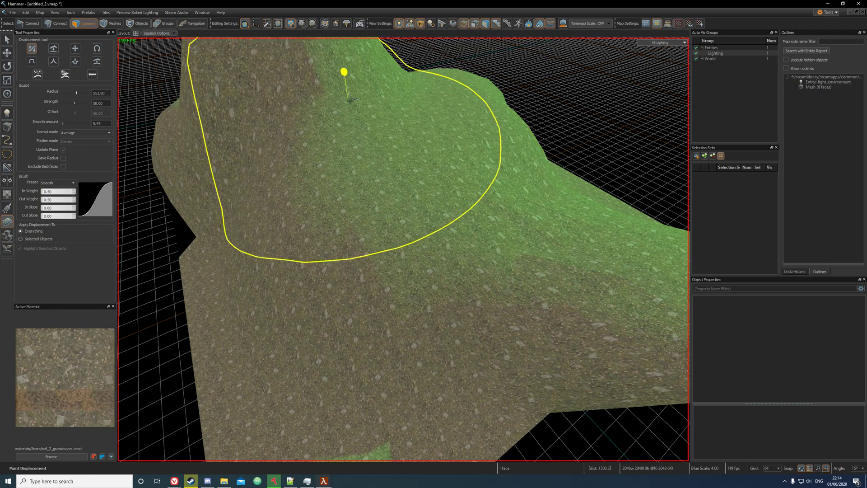
{"action": "mouse_move", "coordinate": [341, 77]}
{"action": "right_mouse_down"}
{"action": "mouse_move", "coordinate": [403, 250]}
{"action": "mouse_move", "coordinate": [313, 282]}
{"action": "mouse_move", "coordinate": [429, 301]}
{"action": "mouse_move", "coordinate": [344, 277]}
{"action": "mouse_move", "coordinate": [361, 208]}
{"action": "mouse_move", "coordinate": [424, 266]}
{"action": "mouse_move", "coordinate": [412, 276]}
{"action": "mouse_move", "coordinate": [499, 283]}
{"action": "mouse_move", "coordinate": [152, 83]}
{"action": "right_mouse_up"}
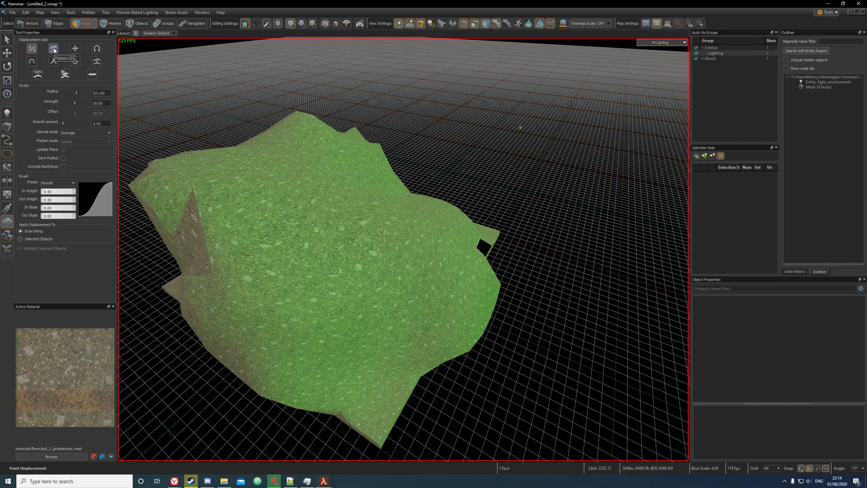
- Flatten the raised parts of the terrain with the Flatten brush
{"action": "mouse_move", "coordinate": [324, 213]}
{"action": "left_mouse_down"}
{"action": "mouse_move", "coordinate": [354, 209]}
{"action": "mouse_move", "coordinate": [156, 197]}
{"action": "mouse_move", "coordinate": [296, 195]}
{"action": "mouse_move", "coordinate": [294, 237]}
{"action": "left_mouse_up"}
{"action": "mouse_move", "coordinate": [294, 237]}
{"action": "right_mouse_down"}
{"action": "mouse_move", "coordinate": [399, 255]}
{"action": "mouse_move", "coordinate": [466, 217]}
{"action": "mouse_move", "coordinate": [424, 190]}
{"action": "right_mouse_up"}
{"action": "left_click_drag", "start_coordinate": [368, 129], "coordinate": [383, 109]}
- Pull the hilltop and side slopes into new shapes with the Move brush at strength 100
{"action": "mouse_move", "coordinate": [483, 87]}
{"action": "right_mouse_down"}
{"action": "mouse_move", "coordinate": [403, 250]}
{"action": "mouse_move", "coordinate": [482, 158]}
{"action": "mouse_move", "coordinate": [432, 262]}
{"action": "mouse_move", "coordinate": [429, 310]}
{"action": "mouse_move", "coordinate": [397, 235]}
{"action": "right_mouse_up"}
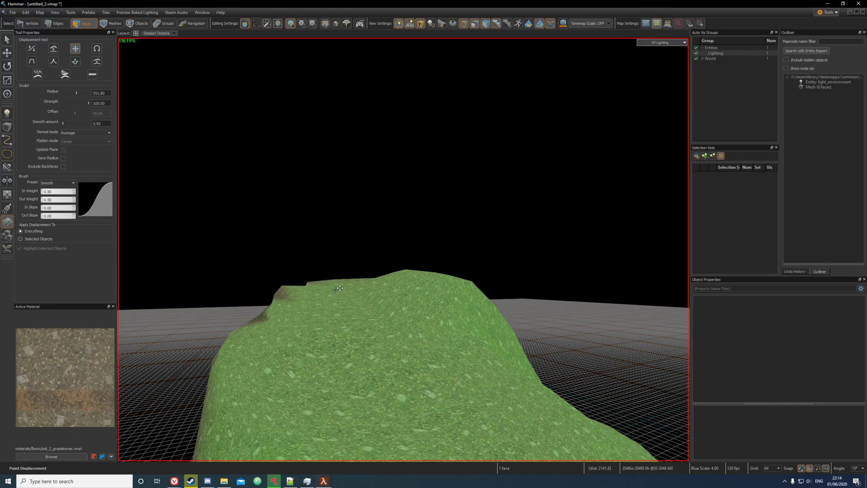
{"action": "left_click_drag", "start_coordinate": [410, 364], "coordinate": [405, 339]}
{"action": "mouse_move", "coordinate": [405, 338]}
{"action": "right_mouse_down"}
{"action": "mouse_move", "coordinate": [404, 249]}
{"action": "mouse_move", "coordinate": [411, 275]}
{"action": "right_mouse_up"}
{"action": "left_click_drag", "start_coordinate": [368, 311], "coordinate": [325, 236]}
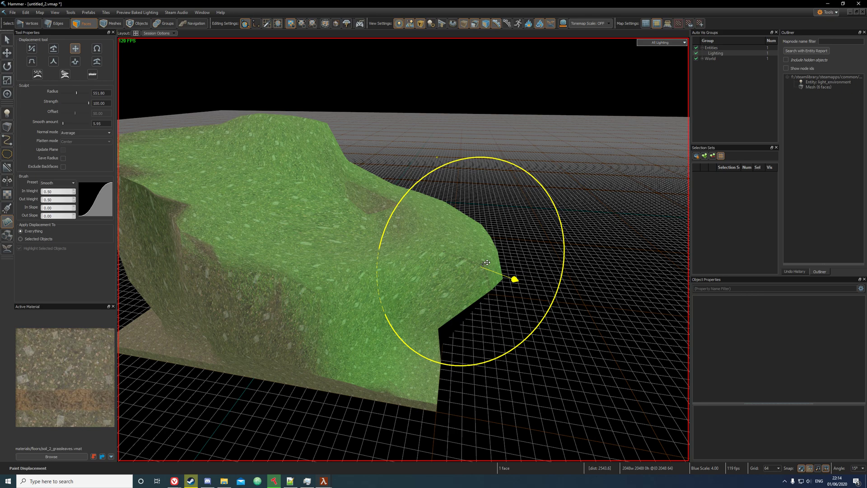
{"action": "mouse_move", "coordinate": [353, 267]}
{"action": "left_mouse_down"}
{"action": "mouse_move", "coordinate": [256, 291]}
{"action": "mouse_move", "coordinate": [186, 329]}
{"action": "left_mouse_up"}
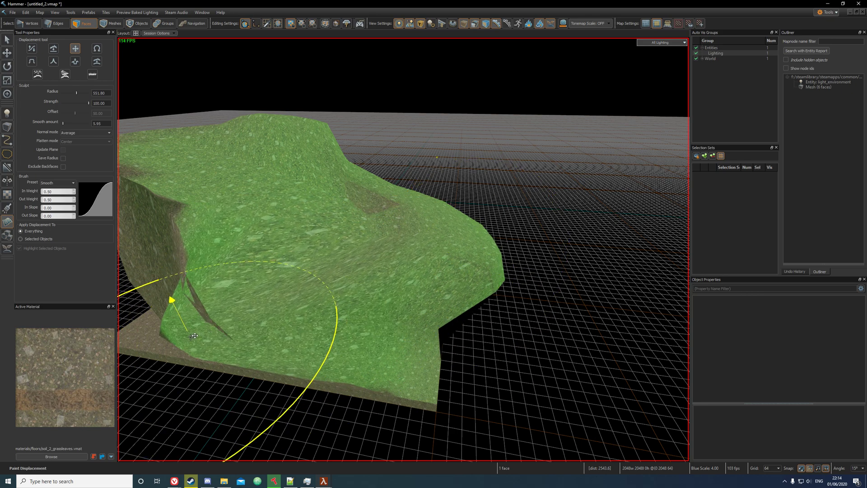
{"action": "right_click_drag", "start_coordinate": [186, 329], "coordinate": [304, 294]}
{"action": "key", "text": "w"}
{"action": "key", "text": "a"}
{"action": "mouse_move", "coordinate": [352, 217]}
{"action": "left_mouse_down"}
{"action": "mouse_move", "coordinate": [519, 226]}
{"action": "mouse_move", "coordinate": [430, 291]}
{"action": "mouse_move", "coordinate": [323, 233]}
{"action": "mouse_move", "coordinate": [395, 203]}
{"action": "mouse_move", "coordinate": [605, 212]}
{"action": "left_mouse_up"}
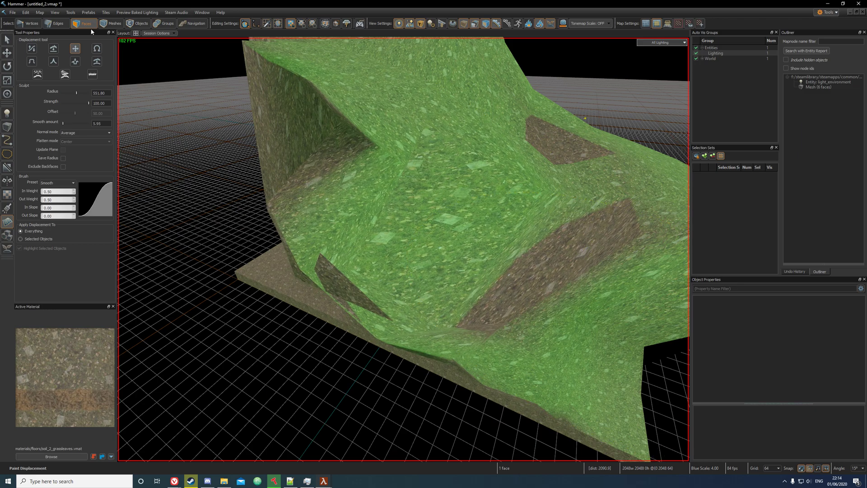
- Reshape the hollow and surrounding slopes using the displacement brush next to Move, with strength 50 and offset 50
{"action": "left_click", "coordinate": [95, 51]}
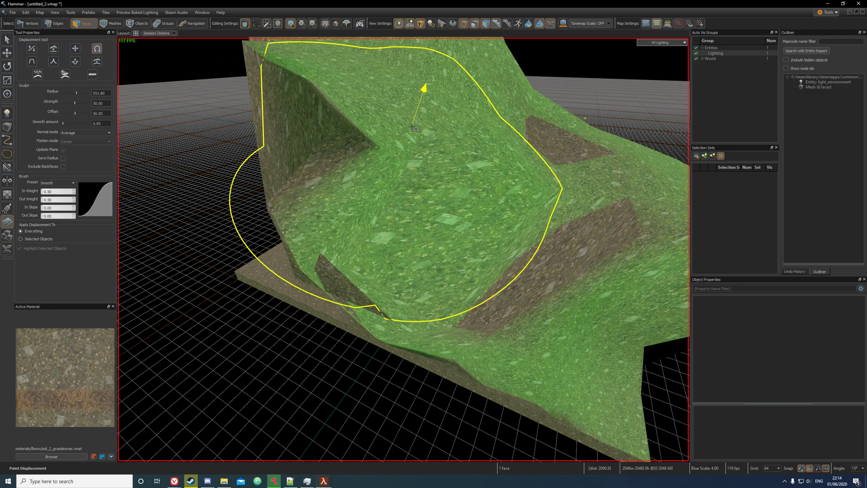
{"action": "mouse_move", "coordinate": [392, 182]}
{"action": "left_mouse_down"}
{"action": "mouse_move", "coordinate": [415, 242]}
{"action": "mouse_move", "coordinate": [406, 212]}
{"action": "mouse_move", "coordinate": [403, 250]}
{"action": "left_mouse_up"}
{"action": "key", "text": "s"}
{"action": "mouse_move", "coordinate": [404, 250]}
{"action": "right_mouse_down"}
{"action": "mouse_move", "coordinate": [416, 260]}
{"action": "mouse_move", "coordinate": [435, 238]}
{"action": "right_mouse_up"}
{"action": "left_click_drag", "start_coordinate": [435, 238], "coordinate": [383, 259]}
{"action": "right_click_drag", "start_coordinate": [442, 257], "coordinate": [302, 206]}
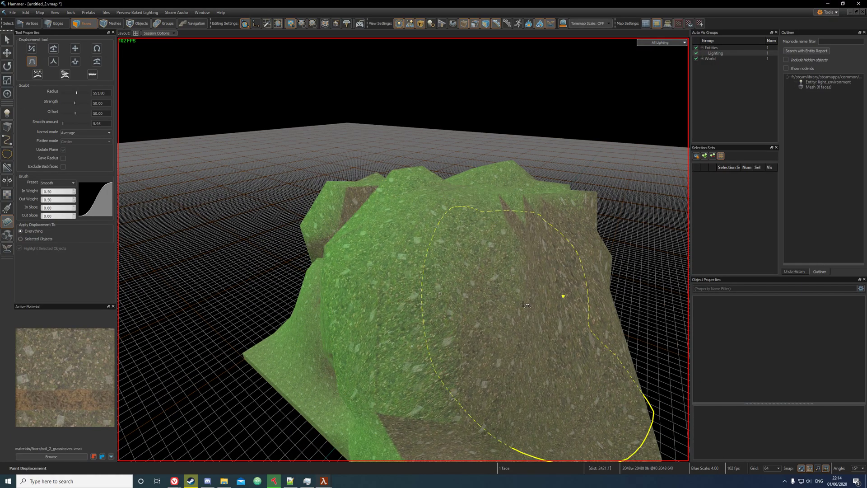
{"action": "right_click_drag", "start_coordinate": [523, 305], "coordinate": [425, 236]}
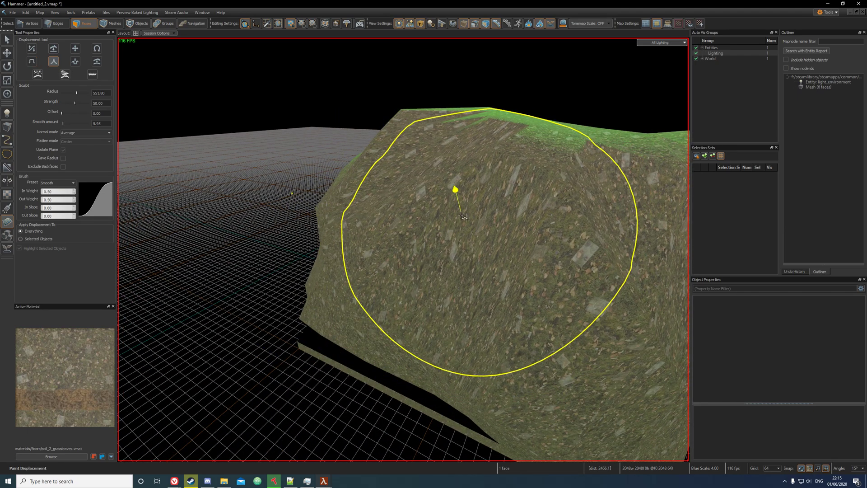
- Sculpt sharp creases and ridges across the hill with the current displacement brush at strength 50 and offset 0
{"action": "right_click_drag", "start_coordinate": [450, 247], "coordinate": [425, 255]}
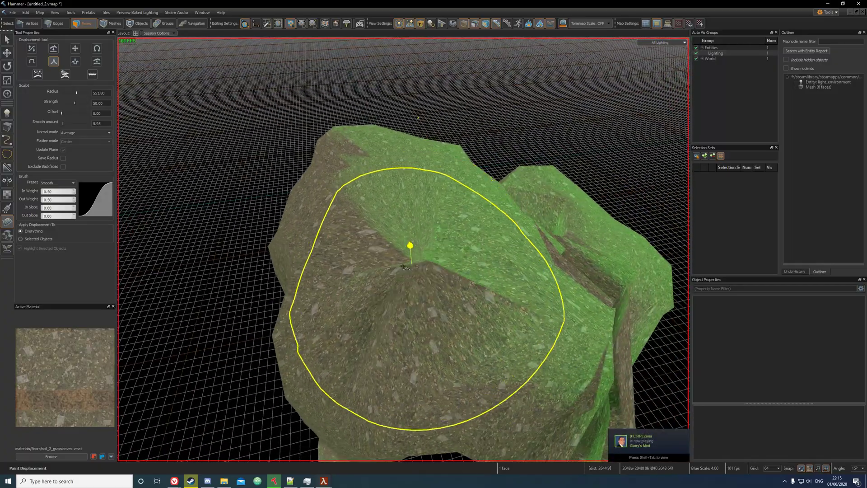
{"action": "right_click_drag", "start_coordinate": [392, 284], "coordinate": [403, 249]}
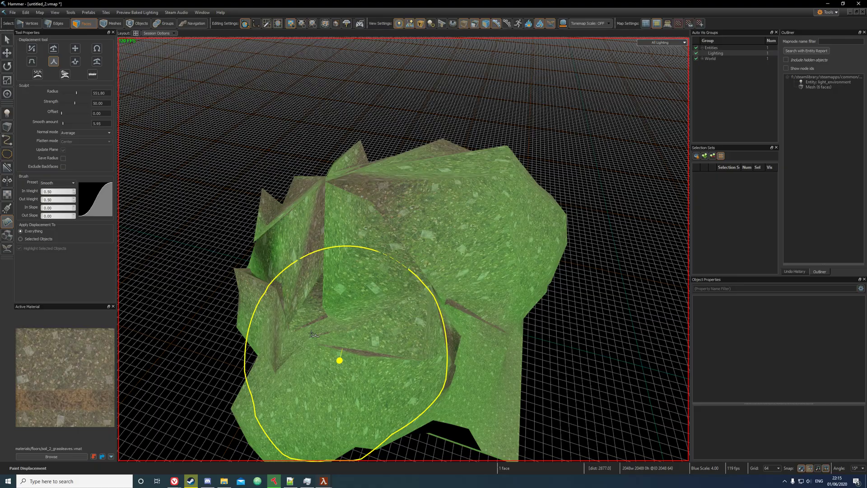
{"action": "key", "text": "w"}
{"action": "key", "text": "a"}
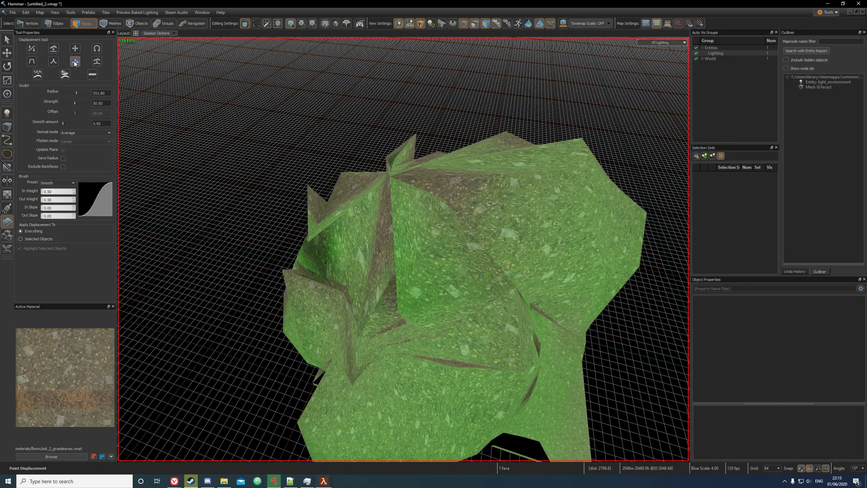
- Partly erase the sharp ridges on the sculpted terrain using a brush strength of 50
{"action": "key", "text": "w"}
{"action": "mouse_move", "coordinate": [416, 216]}
{"action": "left_mouse_down"}
{"action": "mouse_move", "coordinate": [361, 281]}
{"action": "mouse_move", "coordinate": [388, 260]}
{"action": "left_mouse_up"}
{"action": "key", "text": "s"}
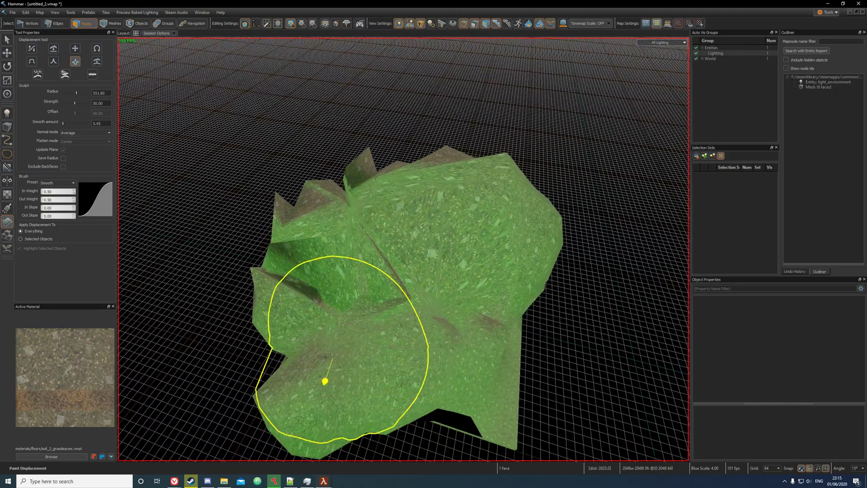
{"action": "scroll", "coordinate": [326, 357], "scroll_direction": "down", "scroll_amount": 3}
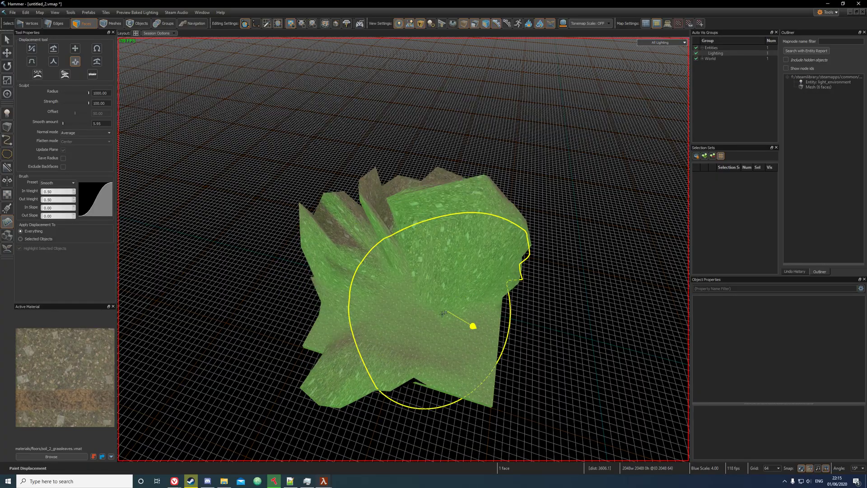
- Erase the remaining hills down towards the flat block surface with brush radius 1000 and strength 100
{"action": "mouse_move", "coordinate": [443, 313]}
{"action": "left_mouse_down"}
{"action": "mouse_move", "coordinate": [355, 265]}
{"action": "mouse_move", "coordinate": [454, 284]}
{"action": "mouse_move", "coordinate": [420, 188]}
{"action": "mouse_move", "coordinate": [479, 264]}
{"action": "mouse_move", "coordinate": [453, 256]}
{"action": "mouse_move", "coordinate": [404, 264]}
{"action": "mouse_move", "coordinate": [340, 198]}
{"action": "mouse_move", "coordinate": [446, 137]}
{"action": "left_mouse_up"}
{"action": "key", "text": "w"}
{"action": "key", "text": "s"}
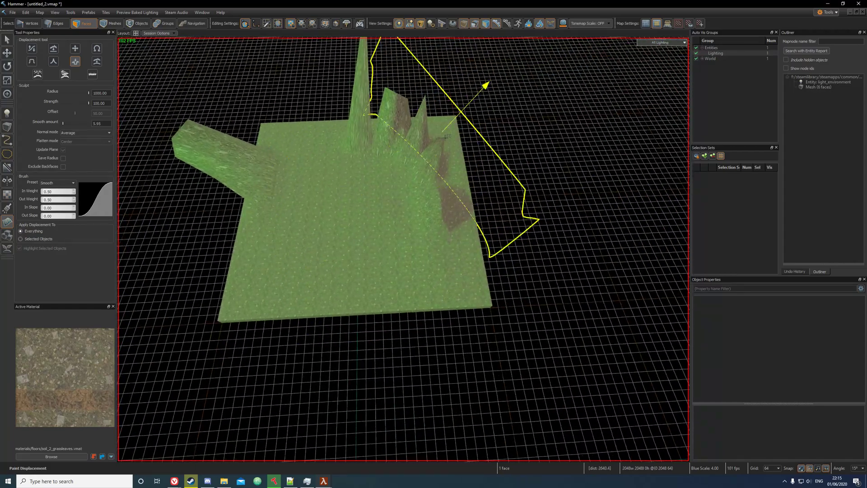
{"action": "mouse_move", "coordinate": [446, 137]}
{"action": "right_mouse_down"}
{"action": "mouse_move", "coordinate": [406, 149]}
{"action": "mouse_move", "coordinate": [412, 154]}
{"action": "mouse_move", "coordinate": [343, 98]}
{"action": "mouse_move", "coordinate": [359, 139]}
{"action": "right_mouse_up"}
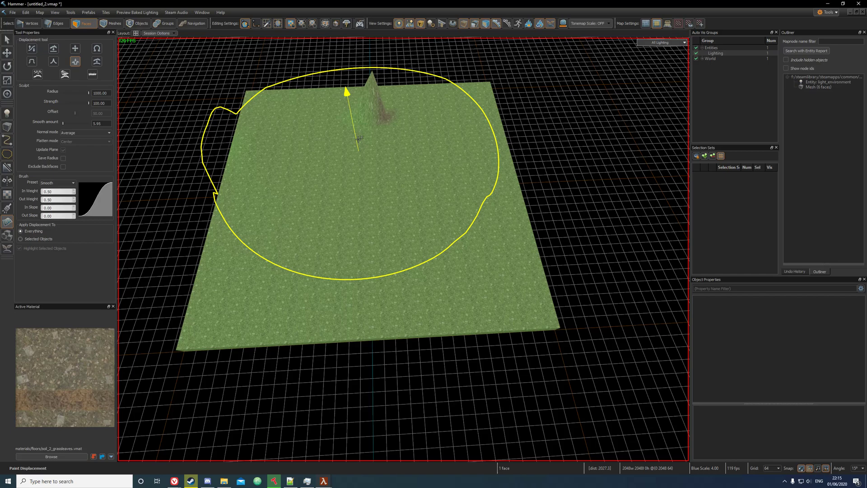
{"action": "key", "text": "w"}
{"action": "right_click_drag", "start_coordinate": [358, 84], "coordinate": [343, 83]}
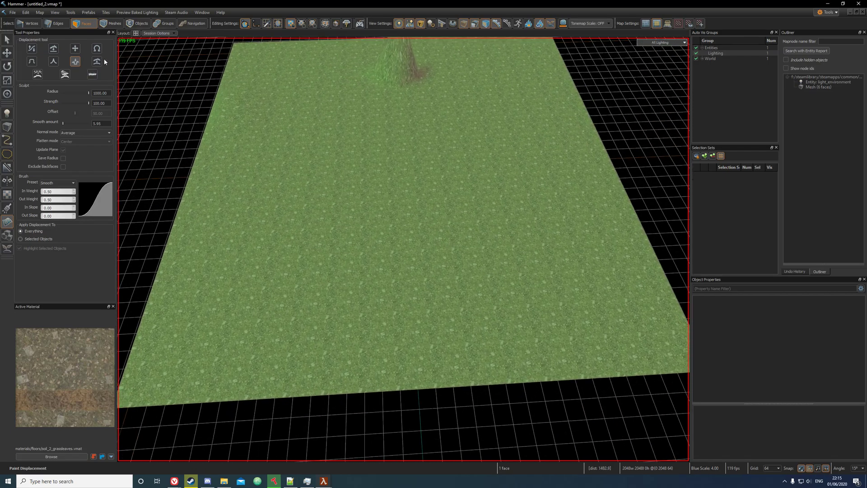
- Raise a large hill from the block's far part with the Push Pull brush at radius 1000 and strength 50
{"action": "scroll", "coordinate": [260, 156], "scroll_direction": "down", "scroll_amount": 1}
{"action": "mouse_move", "coordinate": [260, 156]}
{"action": "left_mouse_down"}
{"action": "mouse_move", "coordinate": [321, 120]}
{"action": "mouse_move", "coordinate": [225, 136]}
{"action": "left_mouse_up"}
{"action": "scroll", "coordinate": [226, 131], "scroll_direction": "down", "scroll_amount": 3}
{"action": "left_click_drag", "start_coordinate": [329, 113], "coordinate": [291, 96]}
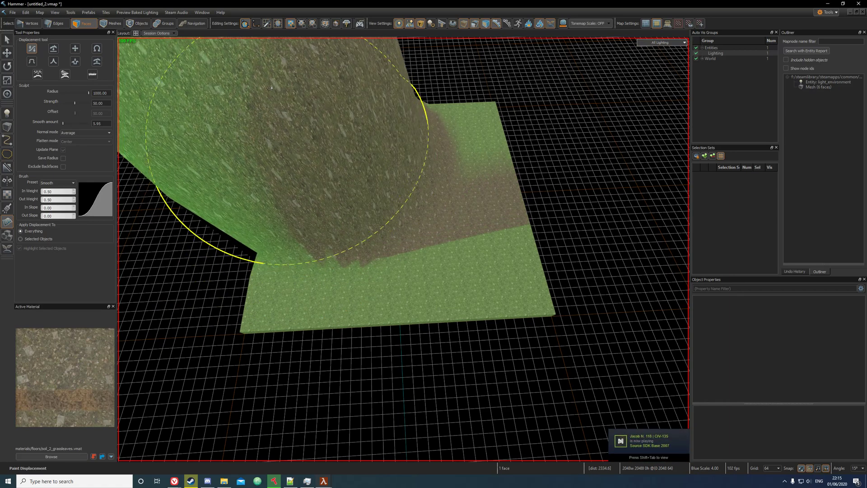
{"action": "scroll", "coordinate": [203, 81], "scroll_direction": "down", "scroll_amount": 2}
- Smooth the large hill into a rounded mound with a brush radius of 1000
{"action": "left_click", "coordinate": [96, 61]}
{"action": "right_click_drag", "start_coordinate": [318, 226], "coordinate": [323, 217]}
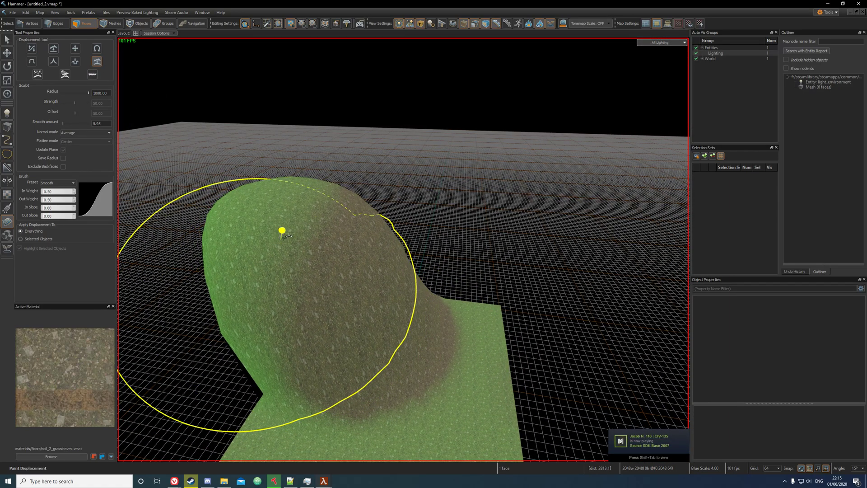
{"action": "key", "text": "w"}
{"action": "key", "text": "a"}
{"action": "key", "text": "s"}
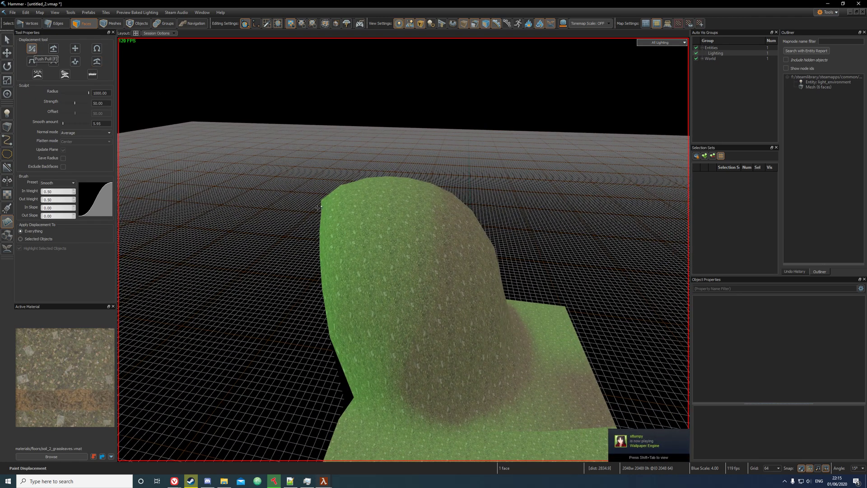
{"action": "left_click_drag", "start_coordinate": [417, 241], "coordinate": [402, 221], "text": "shift"}
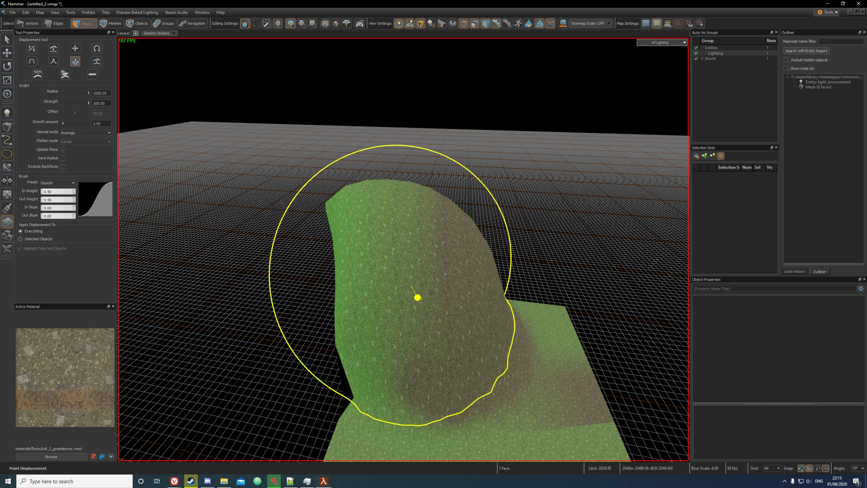
- Reduce the mound with the erasing brush at strength 100 and smooth the slope that is left
{"action": "scroll", "coordinate": [431, 293], "scroll_direction": "down", "scroll_amount": 3}
{"action": "mouse_move", "coordinate": [431, 293]}
{"action": "left_mouse_down", "text": "shift"}
{"action": "mouse_move", "coordinate": [481, 364]}
{"action": "mouse_move", "coordinate": [446, 271]}
{"action": "left_mouse_up", "text": "shift"}
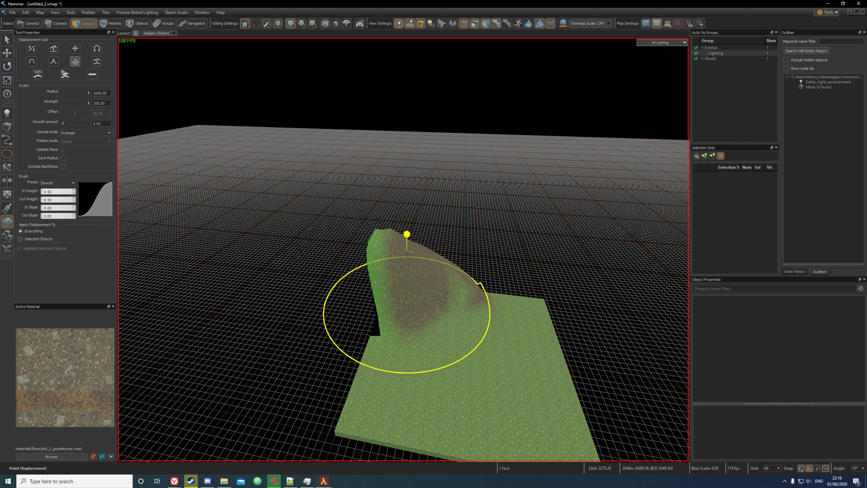
{"action": "scroll", "coordinate": [409, 254], "scroll_direction": "up", "scroll_amount": 5}
{"action": "left_click", "coordinate": [97, 62]}
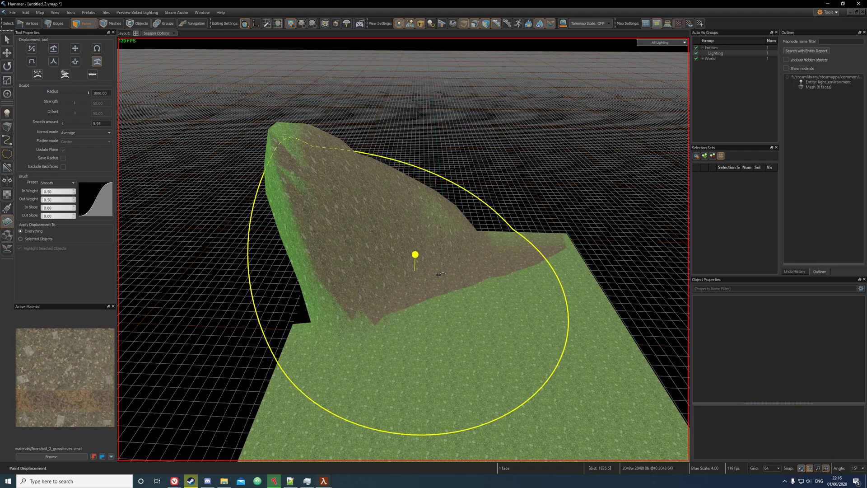
{"action": "left_click_drag", "start_coordinate": [413, 302], "coordinate": [339, 152]}
{"action": "mouse_move", "coordinate": [339, 151]}
{"action": "right_mouse_down"}
{"action": "mouse_move", "coordinate": [350, 215]}
{"action": "mouse_move", "coordinate": [478, 181]}
{"action": "mouse_move", "coordinate": [159, 131]}
{"action": "right_mouse_up"}
{"action": "key", "text": "w"}
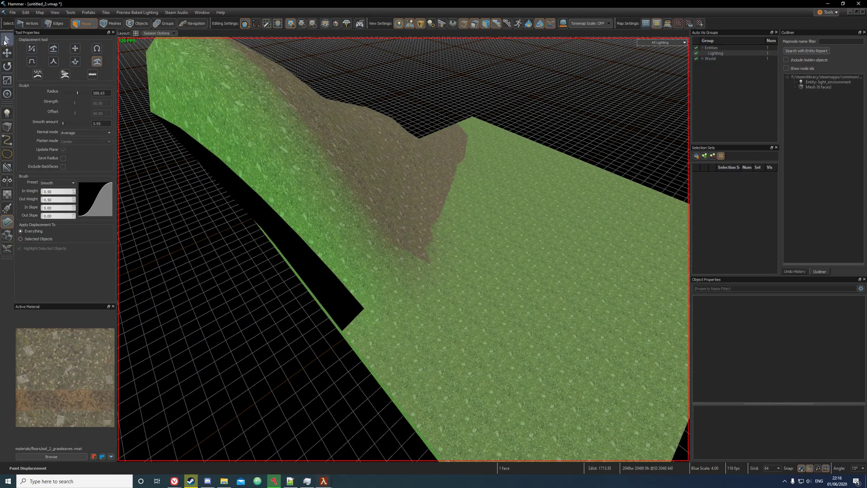
- Raise a second mound beside the existing ridge with the Push Pull brush at strength 77.72
{"action": "left_click_drag", "start_coordinate": [74, 103], "coordinate": [80, 101]}
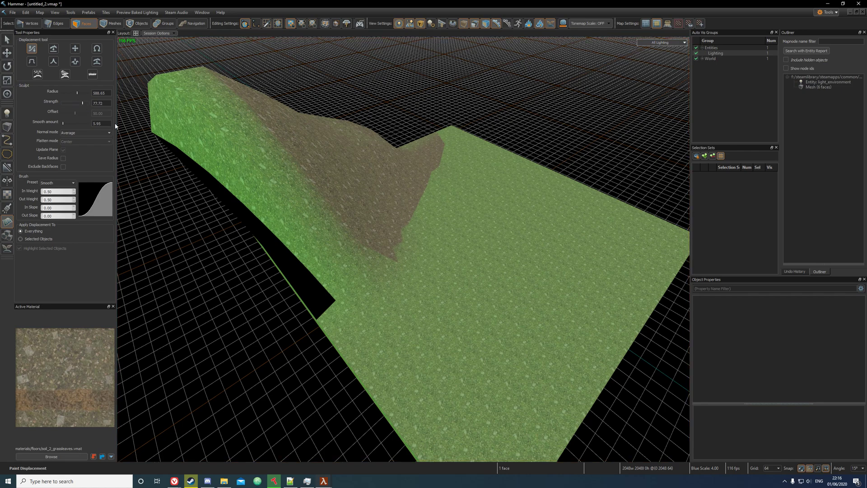
{"action": "mouse_move", "coordinate": [453, 242]}
{"action": "left_mouse_down"}
{"action": "mouse_move", "coordinate": [476, 266]}
{"action": "mouse_move", "coordinate": [371, 210]}
{"action": "mouse_move", "coordinate": [518, 185]}
{"action": "mouse_move", "coordinate": [343, 226]}
{"action": "left_mouse_up"}
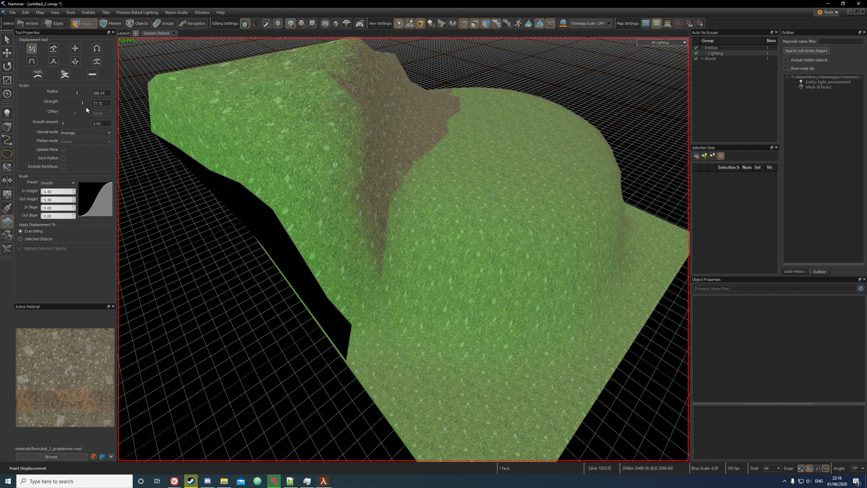
{"action": "key", "text": "s"}
{"action": "right_click_drag", "start_coordinate": [209, 96], "coordinate": [240, 68]}
- Set the Push Pull strength to 250 and pull the mound up into a tall, steep hill
{"action": "left_click", "coordinate": [105, 101]}
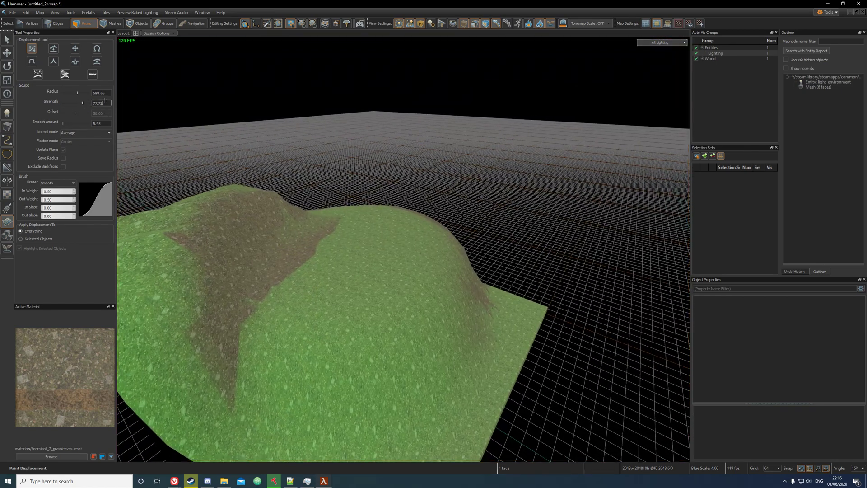
{"action": "mouse_move", "coordinate": [381, 183]}
{"action": "left_mouse_down"}
{"action": "mouse_move", "coordinate": [273, 253]}
{"action": "mouse_move", "coordinate": [301, 163]}
{"action": "left_mouse_up"}
{"action": "mouse_move", "coordinate": [362, 206]}
{"action": "left_mouse_down"}
{"action": "mouse_move", "coordinate": [319, 229]}
{"action": "mouse_move", "coordinate": [393, 334]}
{"action": "left_mouse_up"}
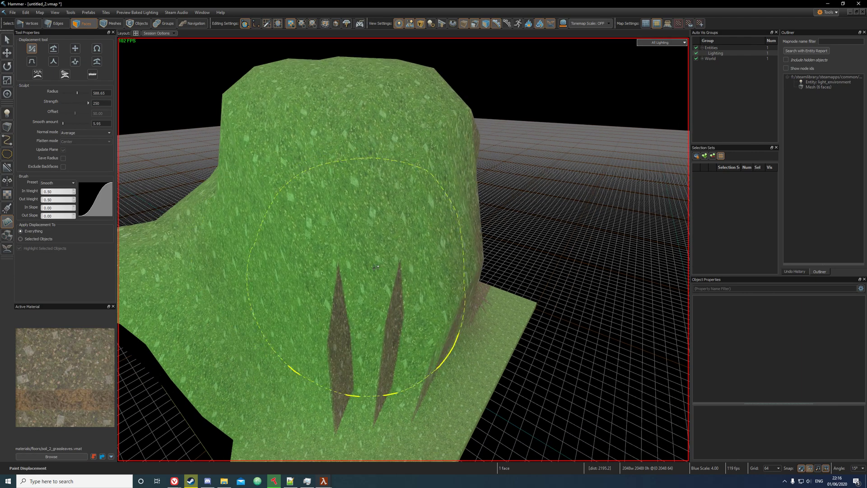
- Reduce the Push Pull strength to 15.85 and raise the hilltop further
{"action": "left_click", "coordinate": [97, 104]}
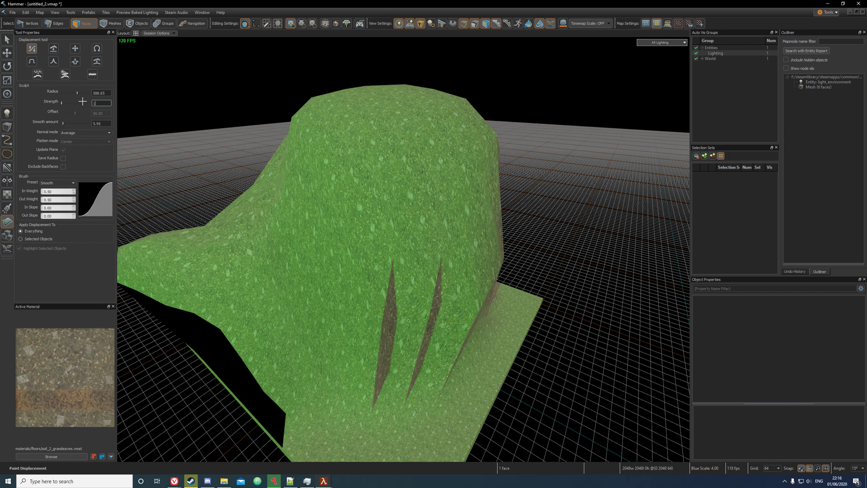
{"action": "mouse_move", "coordinate": [373, 172]}
{"action": "left_mouse_down"}
{"action": "mouse_move", "coordinate": [360, 160]}
{"action": "mouse_move", "coordinate": [382, 137]}
{"action": "mouse_move", "coordinate": [365, 140]}
{"action": "left_mouse_up"}
{"action": "key", "text": "s"}
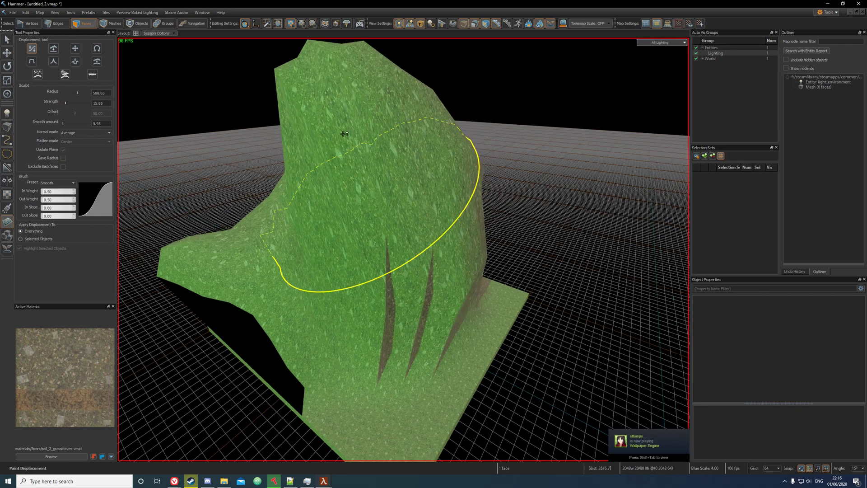
{"action": "key", "text": "w"}
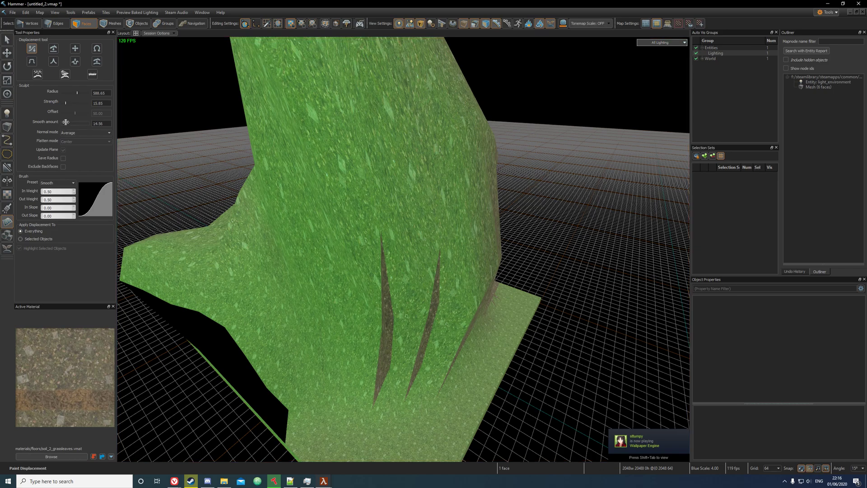
- Smooth the tall hill into a rounded dome with a smooth amount of 10.90
{"action": "mouse_move", "coordinate": [228, 104]}
{"action": "right_mouse_down"}
{"action": "mouse_move", "coordinate": [236, 102]}
{"action": "mouse_move", "coordinate": [266, 155]}
{"action": "mouse_move", "coordinate": [231, 169]}
{"action": "mouse_move", "coordinate": [253, 176]}
{"action": "right_mouse_up"}
{"action": "key", "text": "a"}
{"action": "key", "text": "s"}
{"action": "mouse_move", "coordinate": [397, 202]}
{"action": "left_mouse_down"}
{"action": "mouse_move", "coordinate": [415, 217]}
{"action": "mouse_move", "coordinate": [326, 240]}
{"action": "mouse_move", "coordinate": [373, 264]}
{"action": "left_mouse_up"}
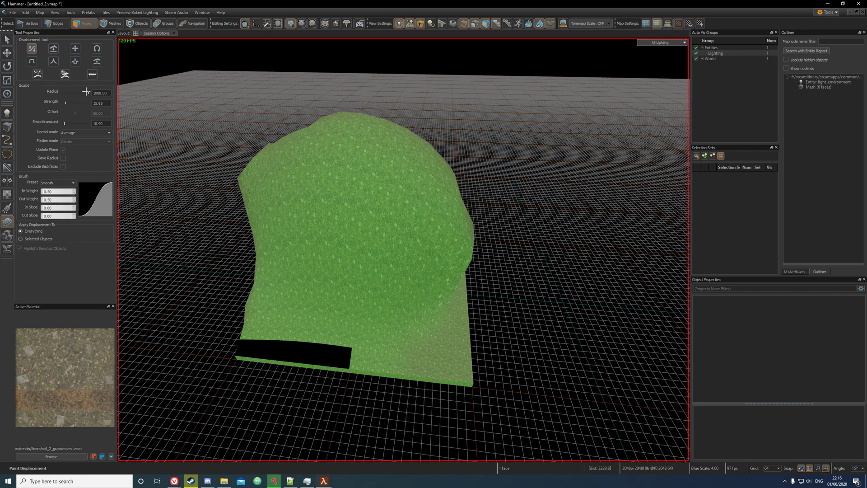
- Try out smaller and larger brush radii over the rounded hill
{"action": "scroll", "coordinate": [326, 162], "scroll_direction": "up", "scroll_amount": 4}
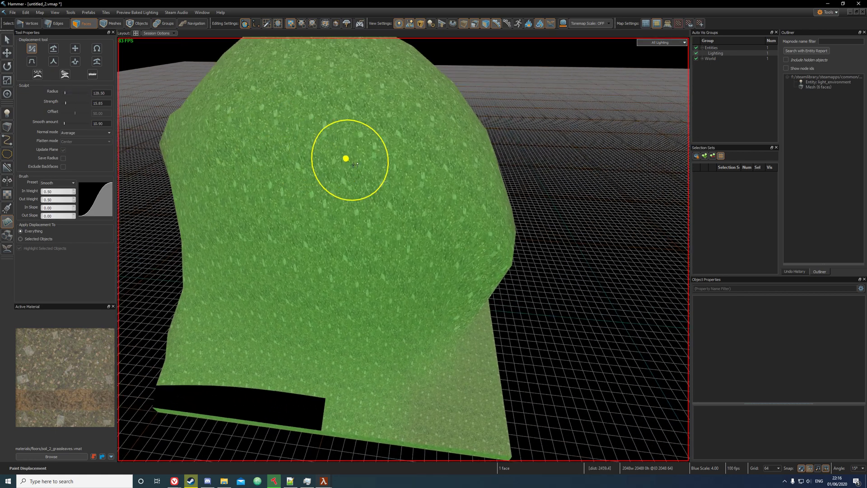
{"action": "right_click_drag", "start_coordinate": [292, 170], "coordinate": [286, 141]}
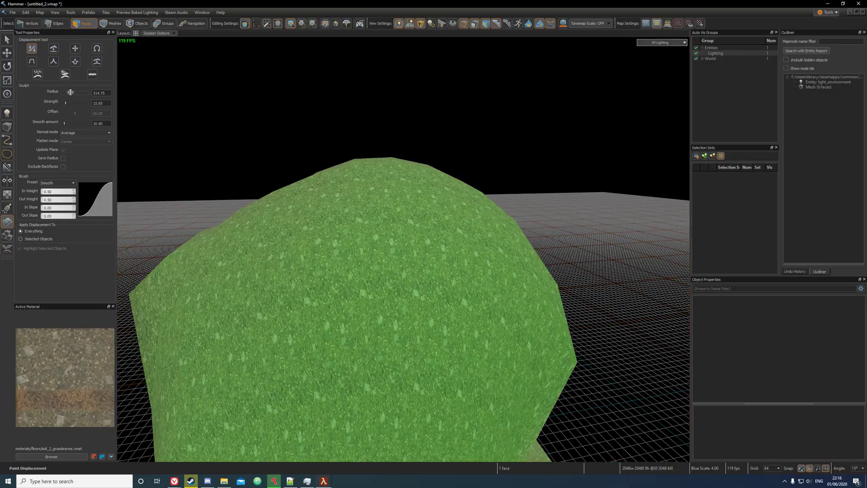
{"action": "mouse_move", "coordinate": [337, 253]}
{"action": "right_mouse_down"}
{"action": "mouse_move", "coordinate": [314, 143]}
{"action": "mouse_move", "coordinate": [365, 241]}
{"action": "mouse_move", "coordinate": [366, 290]}
{"action": "mouse_move", "coordinate": [412, 246]}
{"action": "mouse_move", "coordinate": [277, 277]}
{"action": "mouse_move", "coordinate": [257, 339]}
{"action": "mouse_move", "coordinate": [195, 329]}
{"action": "mouse_move", "coordinate": [169, 344]}
{"action": "mouse_move", "coordinate": [156, 370]}
{"action": "right_mouse_up"}
- Leave the Displacement Tool for face selection and apply the construction_dirt01a_2_grass material to the terrain face
{"action": "left_click", "coordinate": [36, 456]}
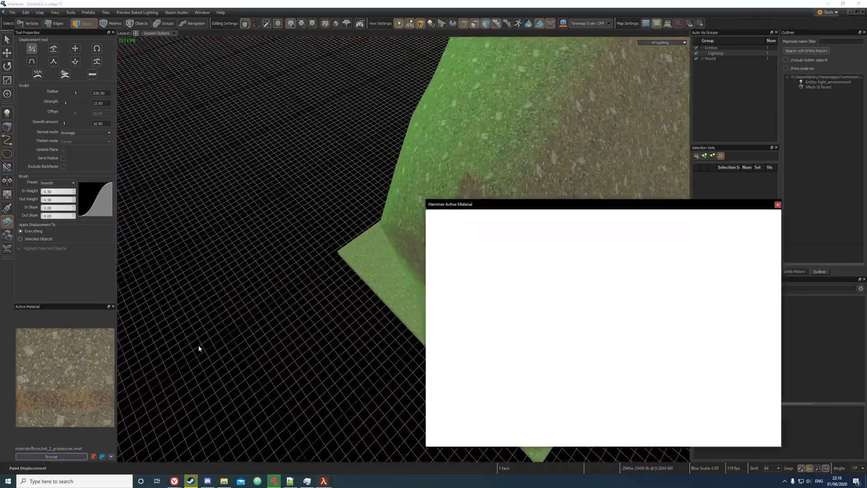
{"action": "left_click", "coordinate": [777, 205]}
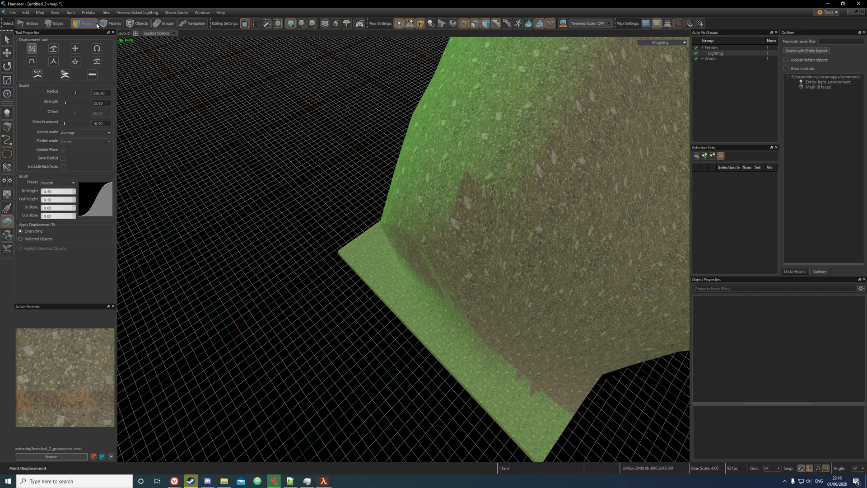
{"action": "left_click", "coordinate": [7, 40]}
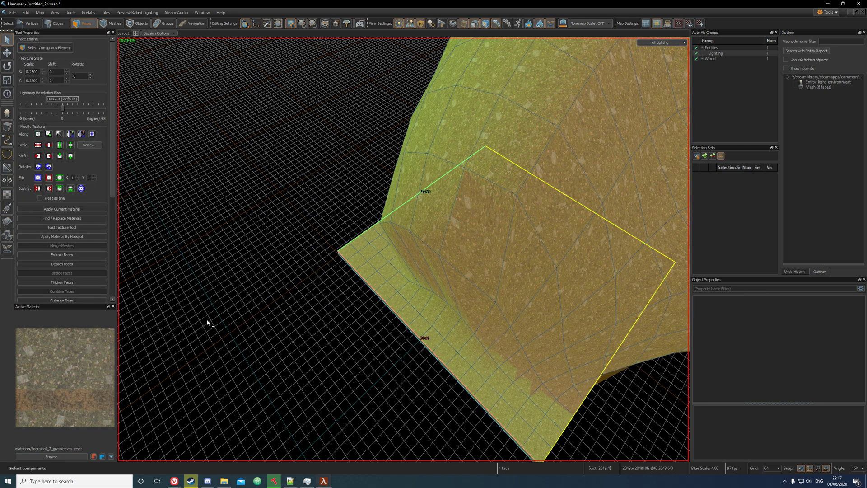
{"action": "left_click", "coordinate": [70, 455]}
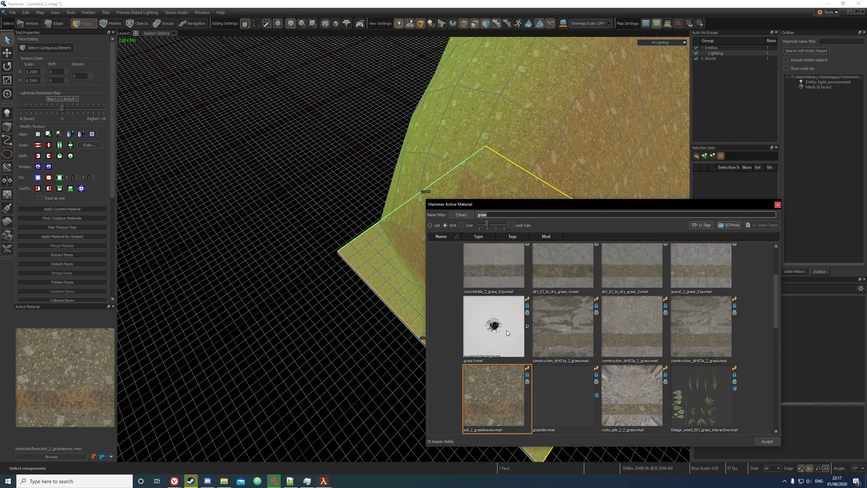
{"action": "double_click", "coordinate": [558, 339]}
{"action": "left_click_drag", "start_coordinate": [67, 379], "coordinate": [472, 210]}
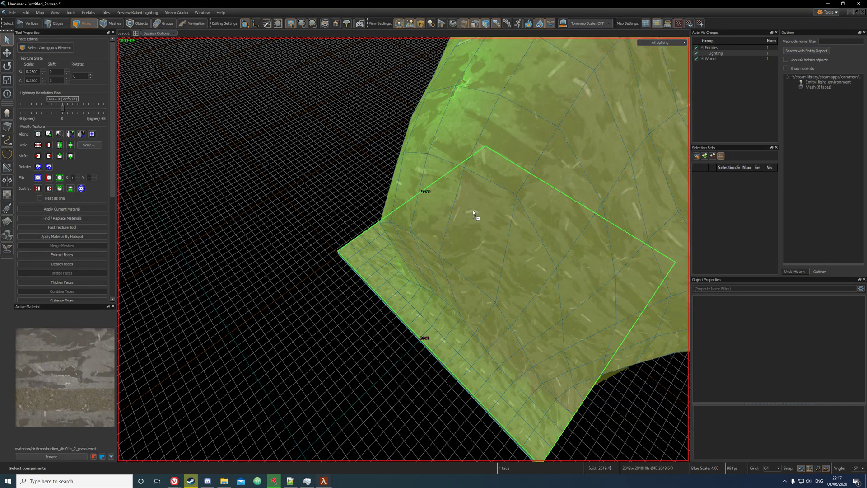
- Clear the selection and examine the new material on the hill's slopes and base from several sides
{"action": "right_click_drag", "start_coordinate": [363, 312], "coordinate": [343, 311]}
{"action": "key", "text": "Escape"}
{"action": "key", "text": "z"}
{"action": "key", "text": "w"}
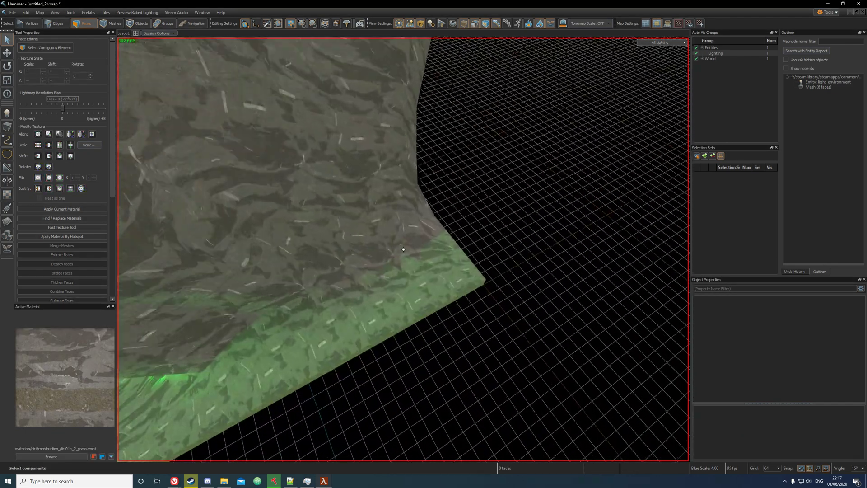
{"action": "key", "text": "s"}
{"action": "key", "text": "w"}
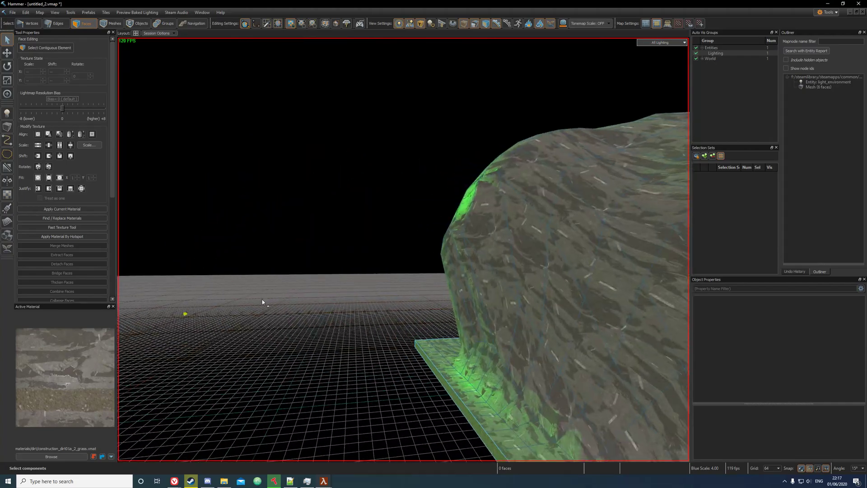
{"action": "right_click_drag", "start_coordinate": [403, 249], "coordinate": [403, 249]}
- Select the displaced top face and extrude it diagonally up and away from the block
{"action": "left_click", "coordinate": [403, 249]}
{"action": "scroll", "coordinate": [381, 247], "scroll_direction": "down", "scroll_amount": 3}
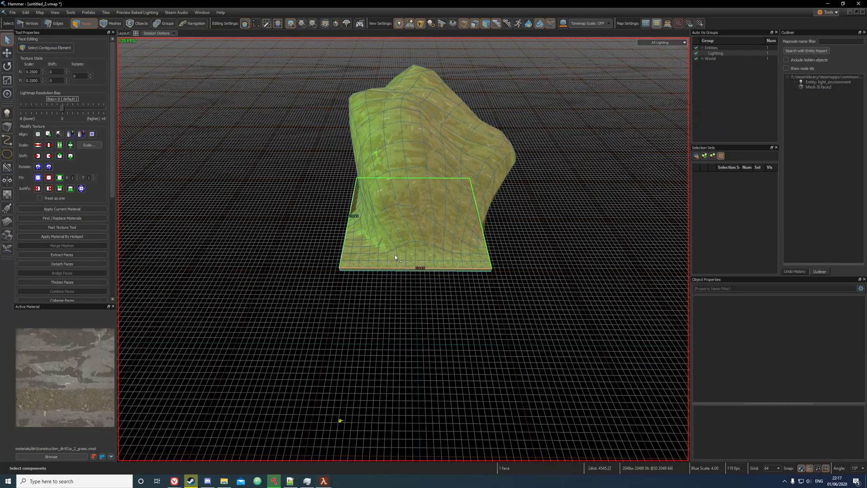
{"action": "scroll", "coordinate": [395, 257], "scroll_direction": "up", "scroll_amount": 1}
{"action": "key", "text": "w"}
{"action": "scroll", "coordinate": [418, 200], "scroll_direction": "up", "scroll_amount": 1}
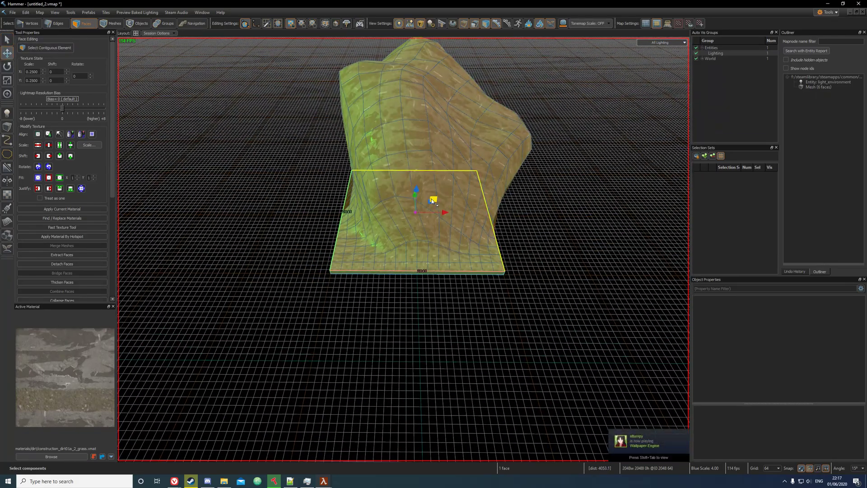
{"action": "left_click_drag", "start_coordinate": [432, 201], "coordinate": [509, 146], "text": "shift"}
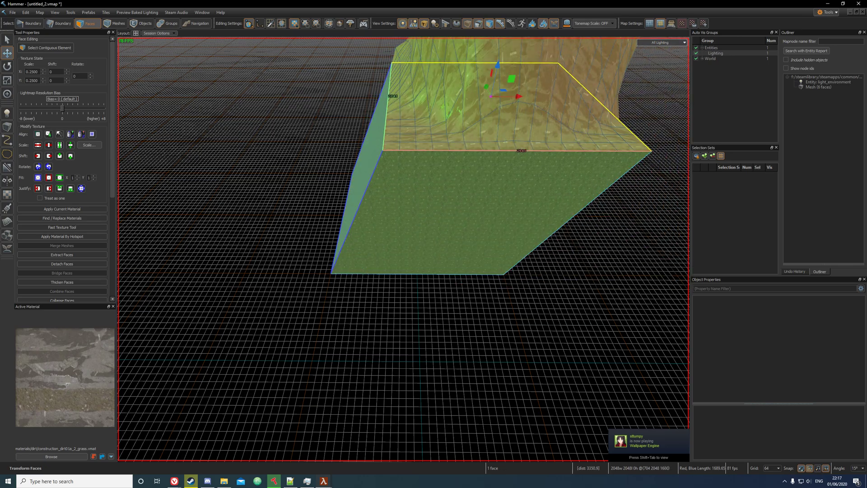
- Undo the diagonal extrusion of the top face and delete one side face of the block
{"action": "key", "text": "ctrl+z"}
{"action": "key", "text": "Escape"}
{"action": "right_click_drag", "start_coordinate": [334, 264], "coordinate": [404, 250]}
{"action": "key", "text": "Delete"}
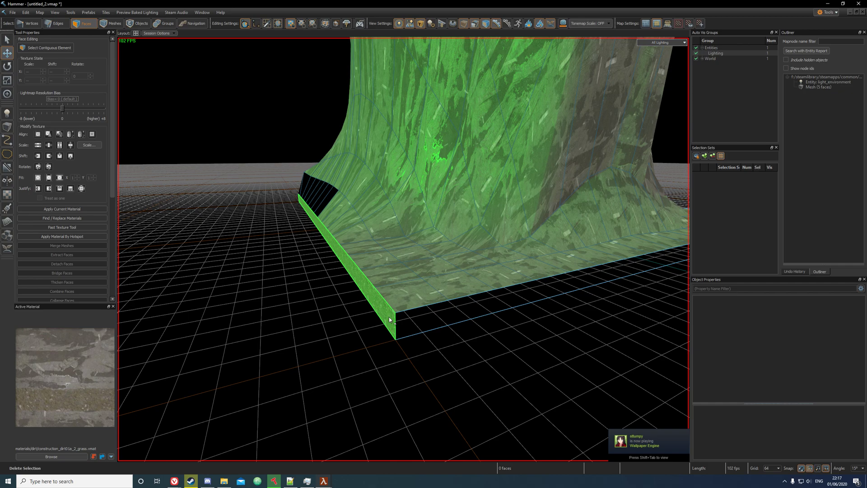
- Delete the block's remaining side faces and its bottom face, keeping only the displaced top face
{"action": "left_click", "coordinate": [388, 317]}
{"action": "key", "text": "Delete"}
{"action": "right_click_drag", "start_coordinate": [396, 329], "coordinate": [403, 250]}
{"action": "left_click", "coordinate": [419, 265]}
{"action": "key", "text": "Delete"}
{"action": "right_click_drag", "start_coordinate": [369, 272], "coordinate": [317, 308]}
{"action": "left_click", "coordinate": [325, 243]}
{"action": "key", "text": "Delete"}
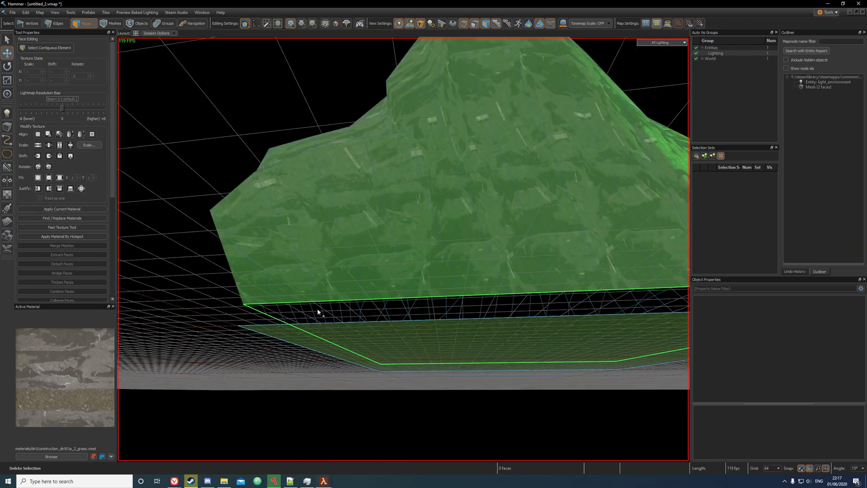
{"action": "left_click", "coordinate": [449, 356]}
{"action": "key", "text": "Delete"}
- Examine the remaining displaced surface from several sides, selecting it and clearing the selection
{"action": "right_click_drag", "start_coordinate": [448, 356], "coordinate": [403, 249]}
{"action": "key", "text": "s"}
{"action": "right_click_drag", "start_coordinate": [425, 317], "coordinate": [403, 250]}
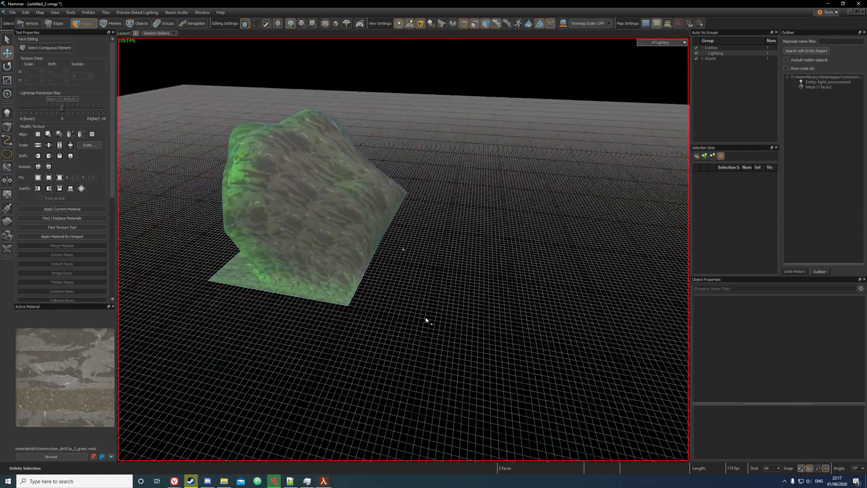
{"action": "key", "text": "w"}
{"action": "key", "text": "a"}
{"action": "right_click_drag", "start_coordinate": [425, 316], "coordinate": [486, 229]}
{"action": "key", "text": "s"}
{"action": "key", "text": "w"}
{"action": "left_click", "coordinate": [519, 280]}
{"action": "left_click", "coordinate": [454, 154]}
{"action": "key", "text": "d"}
{"action": "left_click", "coordinate": [430, 111]}
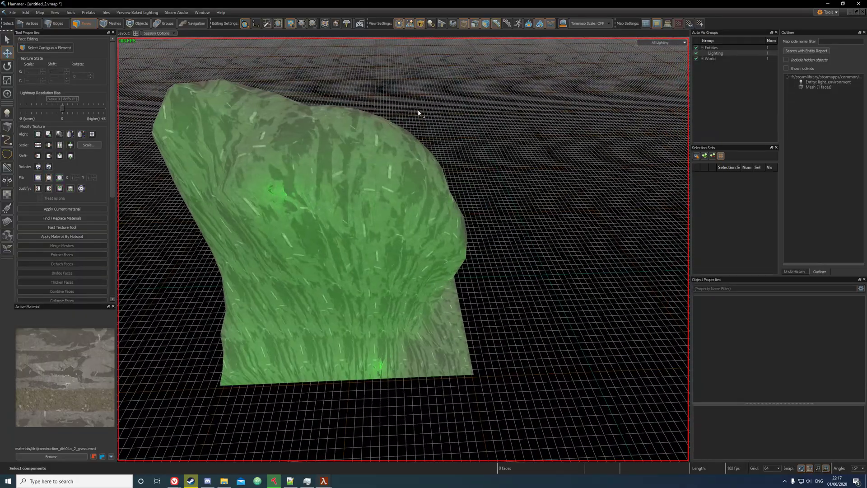
- Restore the terrain face's selection and sculpt the hill's raised upper edge with the Displacement Tool
{"action": "key", "text": "ctrl+z"}
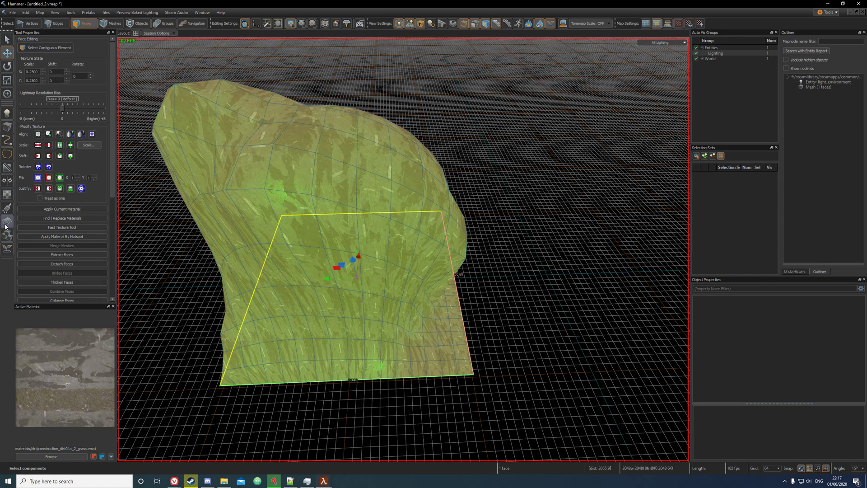
{"action": "left_click", "coordinate": [5, 224]}
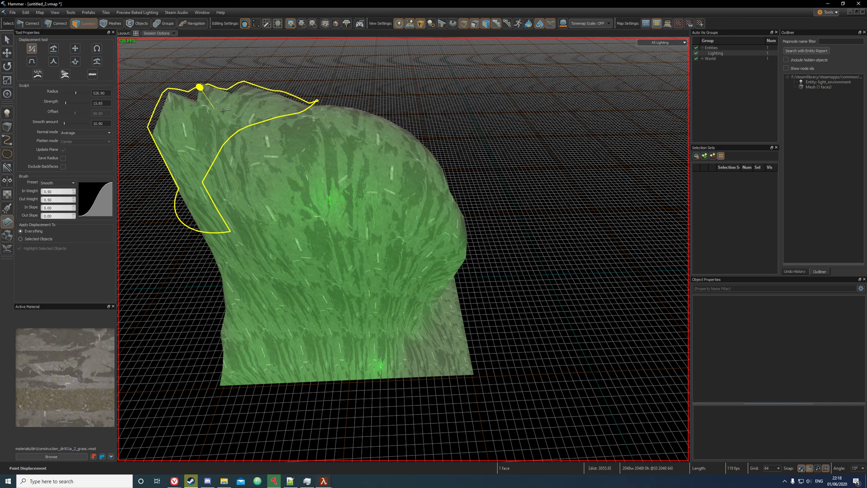
{"action": "key", "text": "a"}
{"action": "right_click_drag", "start_coordinate": [222, 111], "coordinate": [313, 144]}
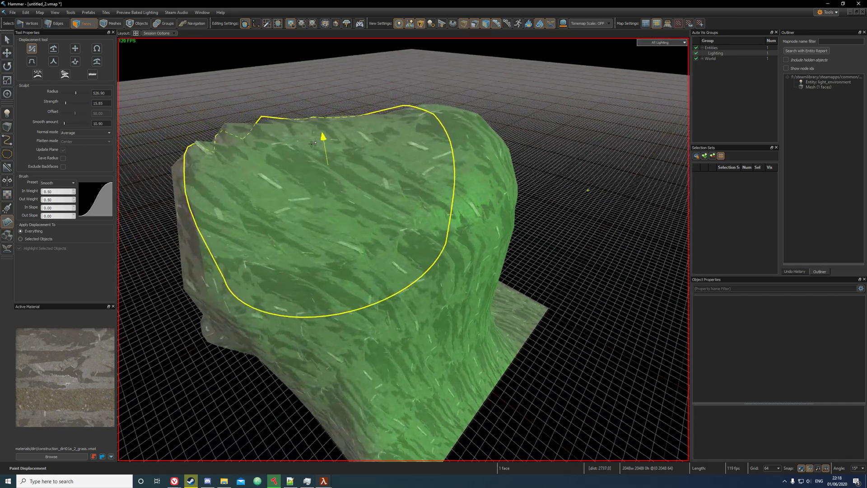